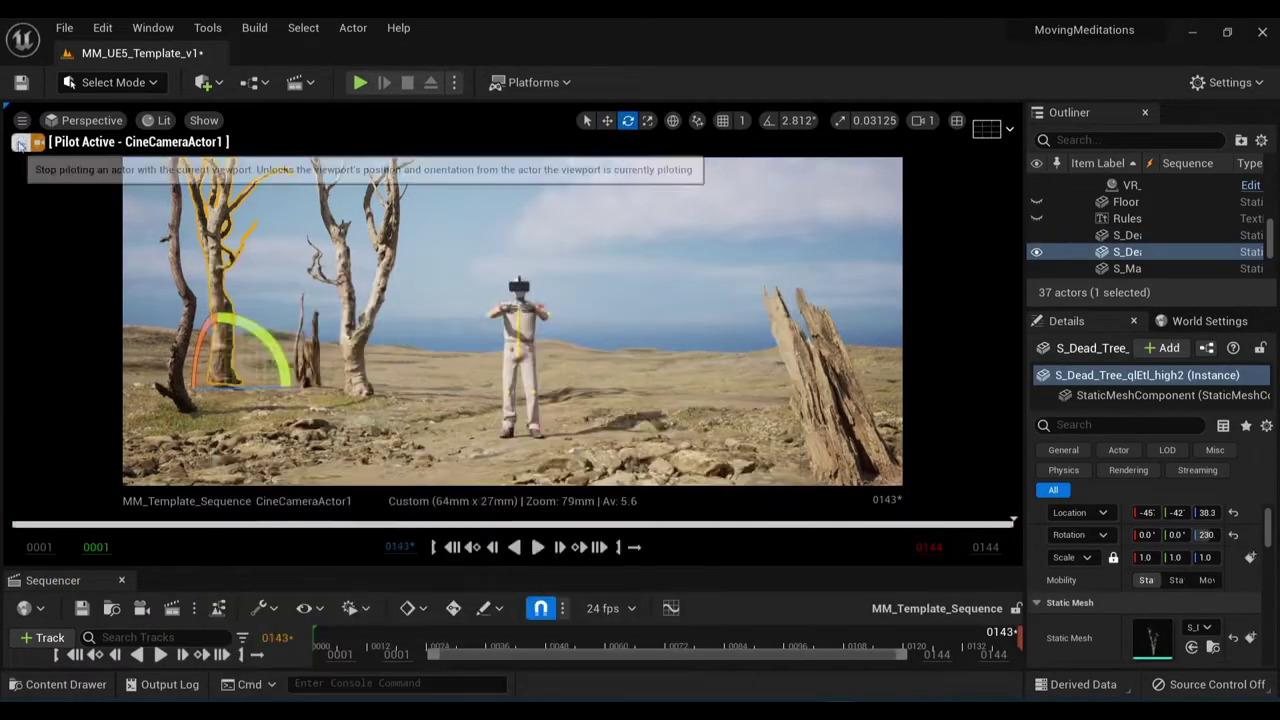
- Undo the bad dead-tree move, preview the shot in Sequencer, and deselect the tree
key(ctrl+z)
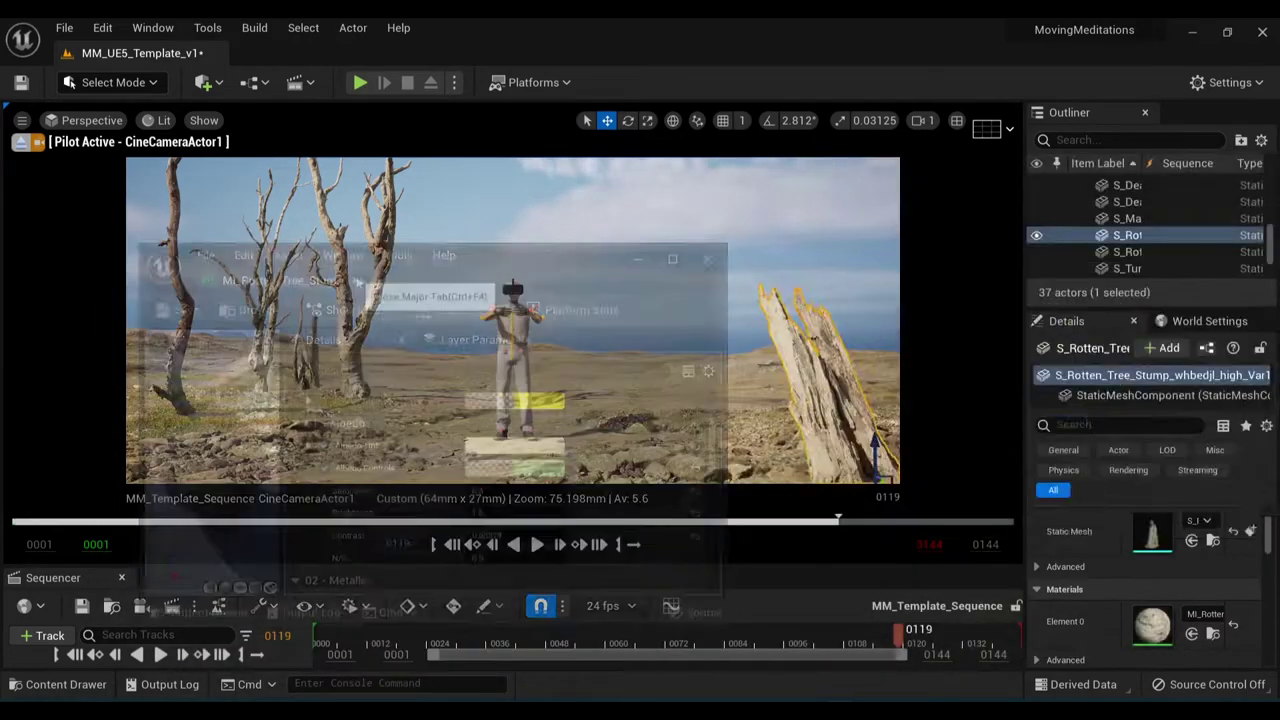
click(536, 544)
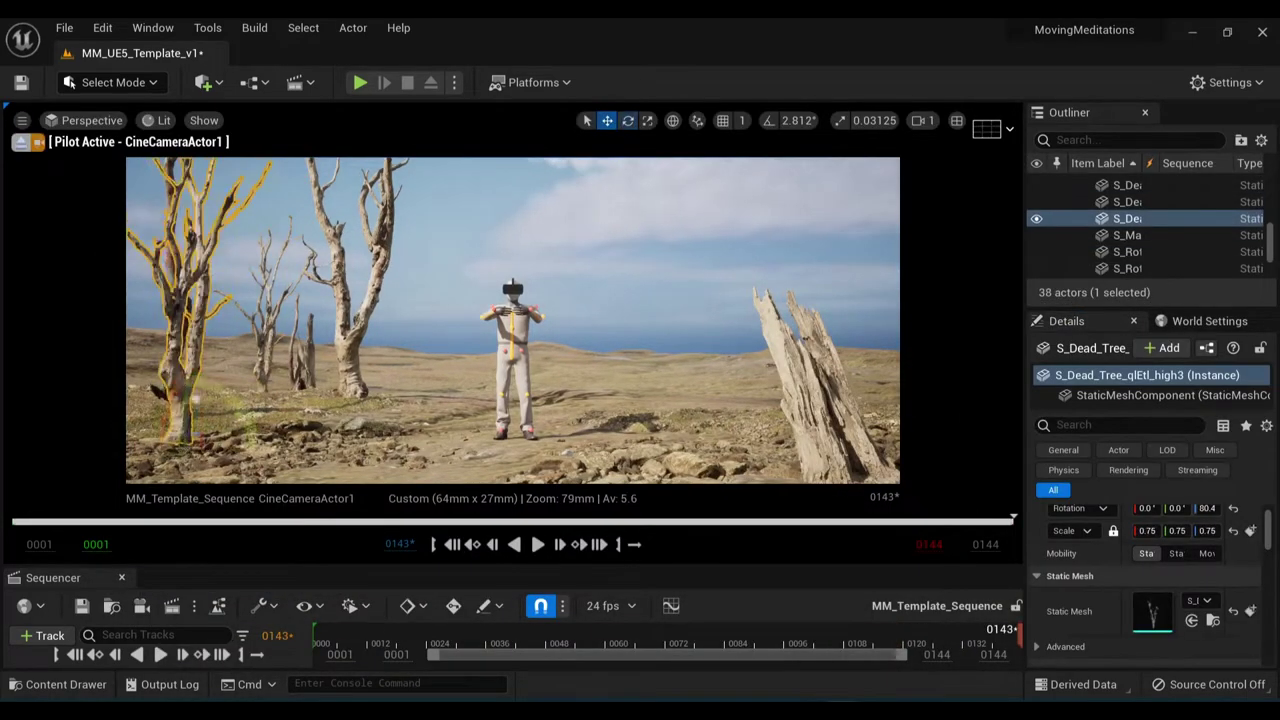
key(Escape)
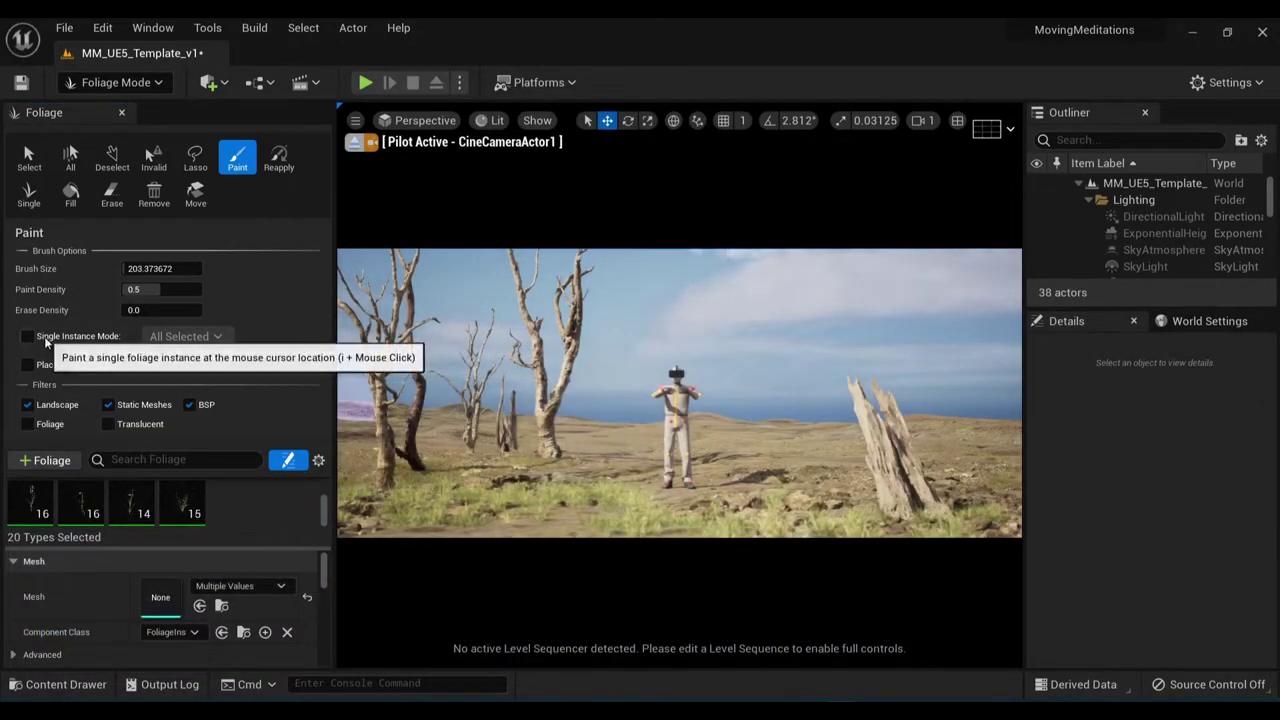
- Untick the Landscape filter and paint grass across the ground toward the right tree
click(27, 404)
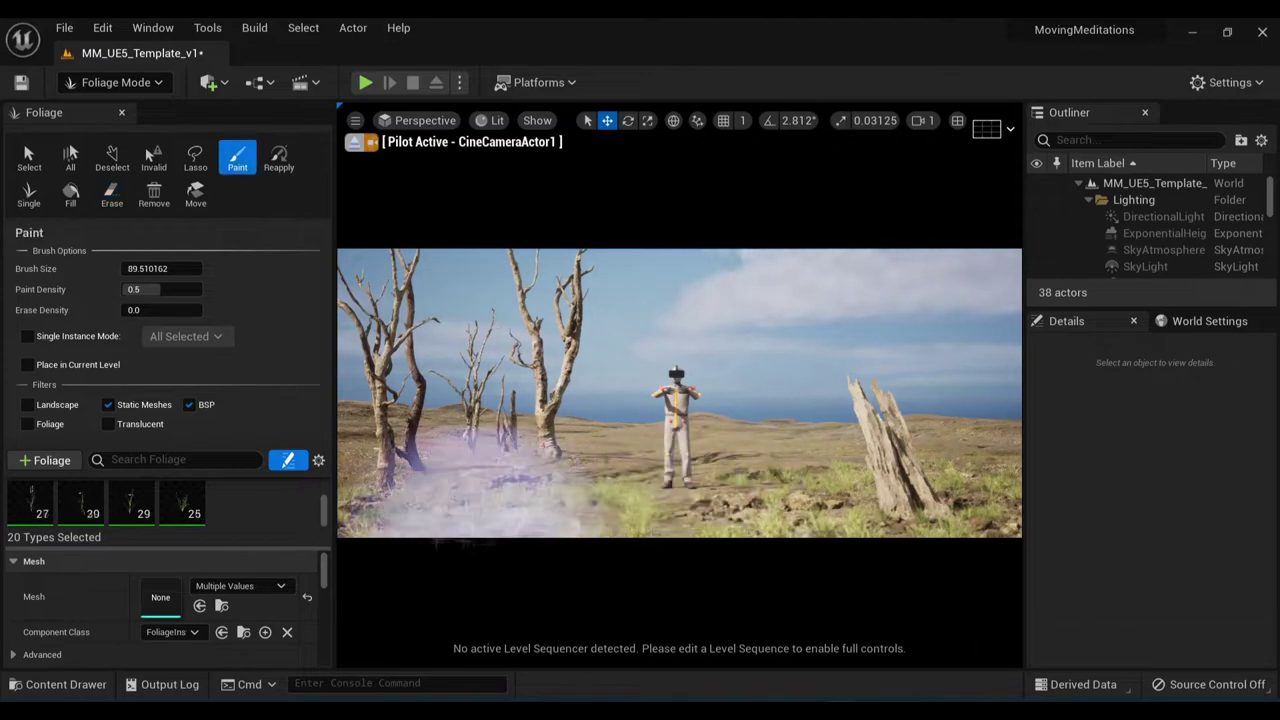
mouse_move(560, 460)
mouse_down()
mouse_move(670, 510)
mouse_move(880, 495)
mouse_up()
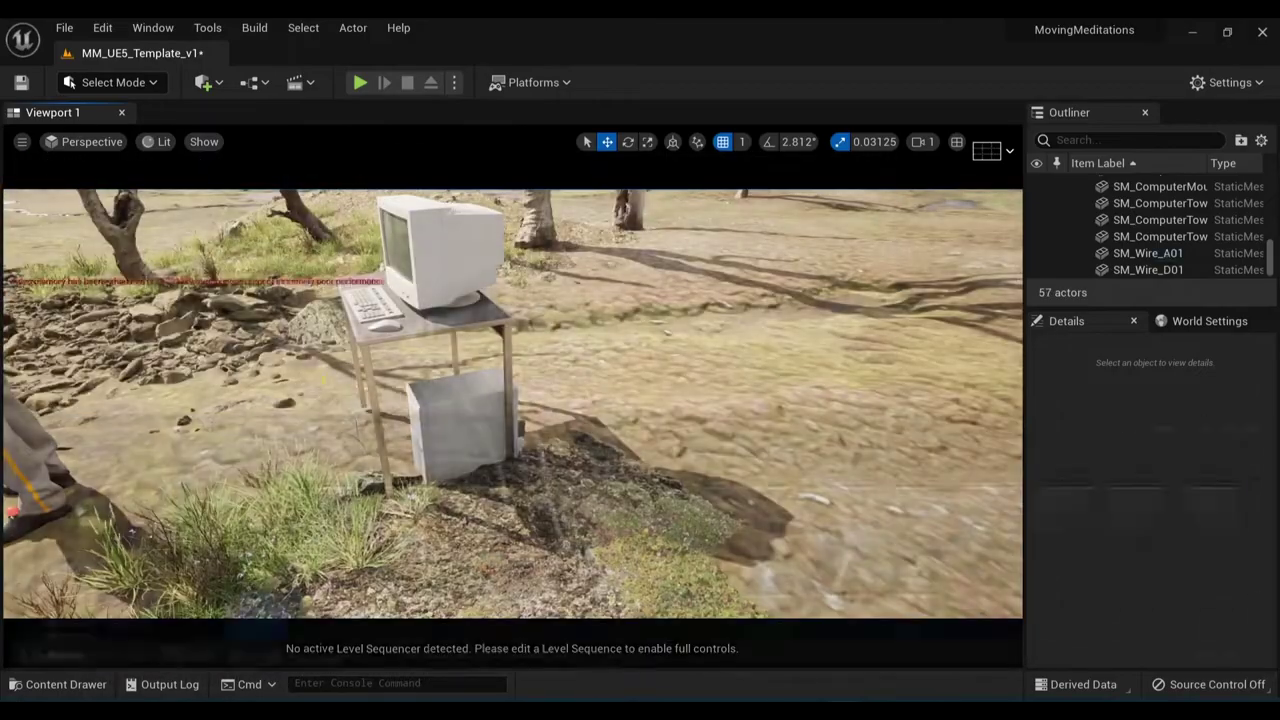
- Restore the wire piece beside the desk and deselect it
key(ctrl+z)
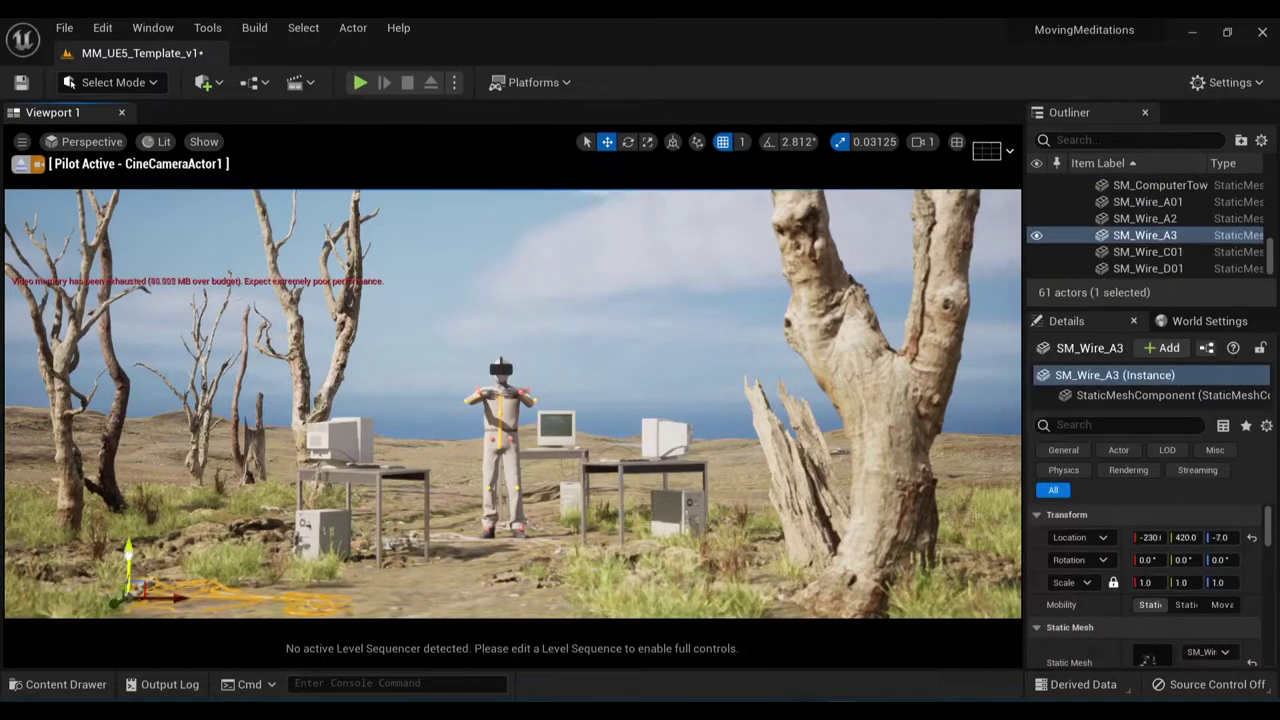
key(Escape)
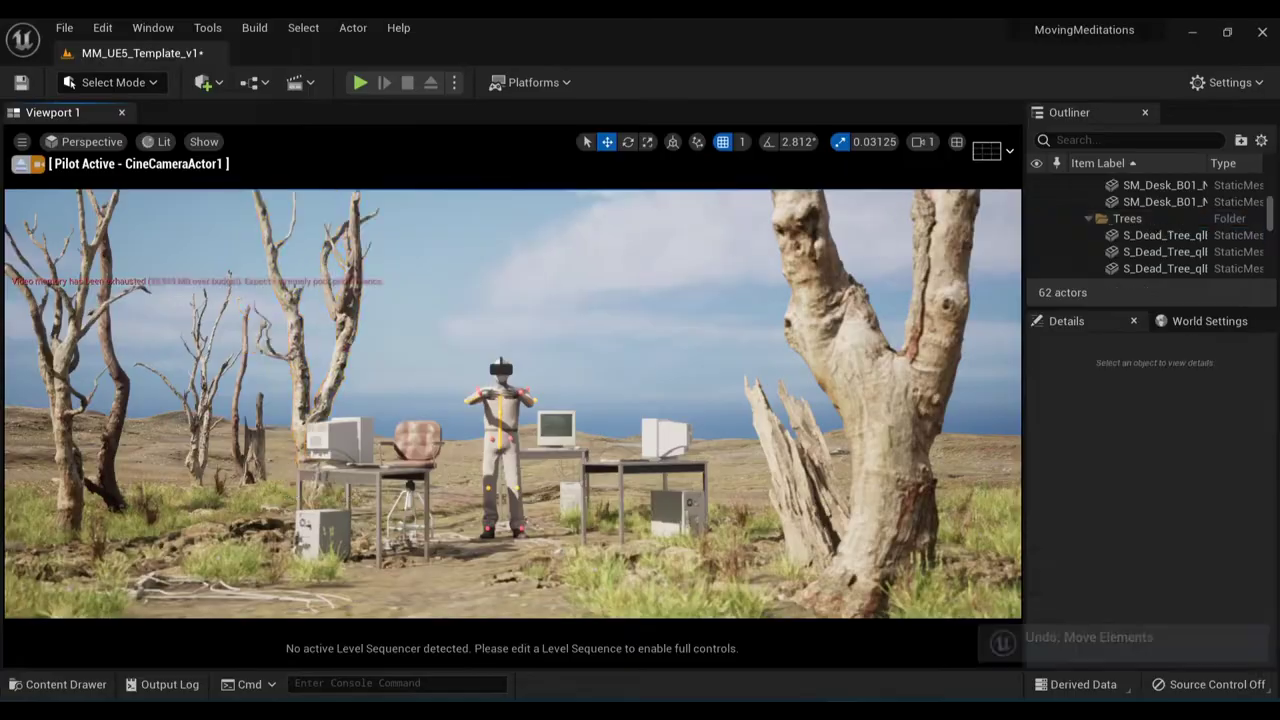
click(75, 689)
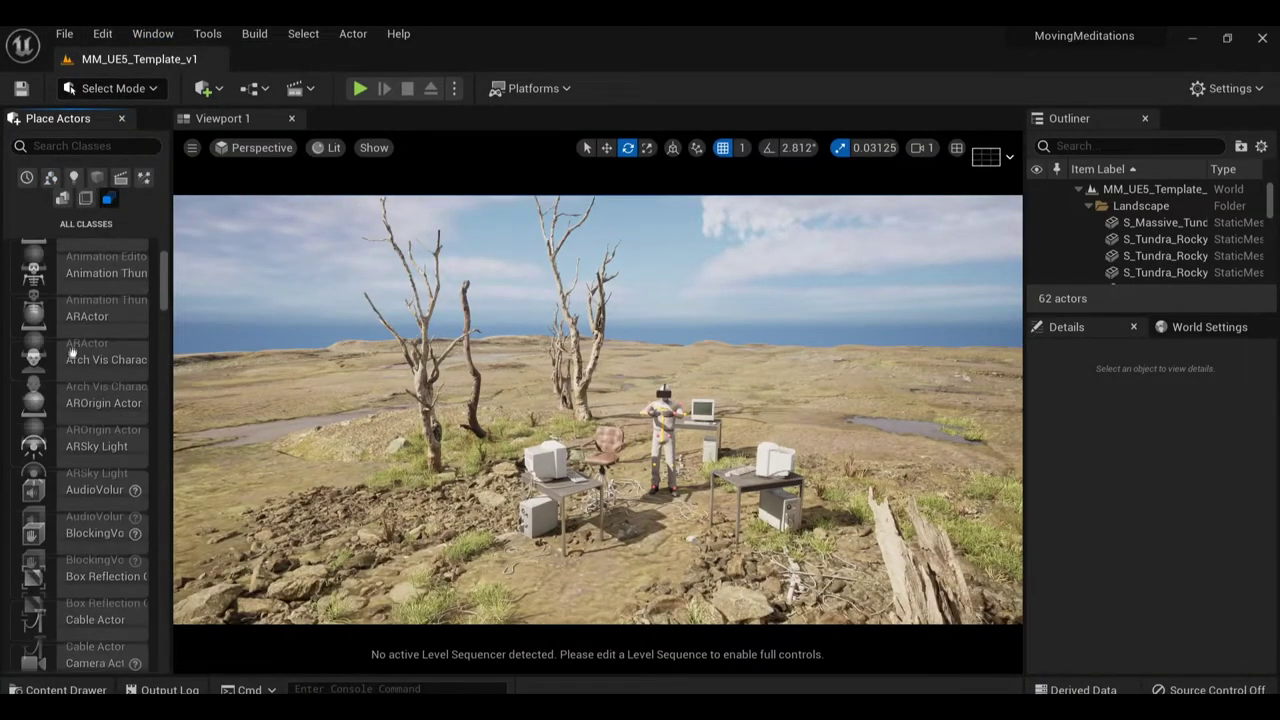
- Drag a Cable Actor into the scene and rotate it 90° on Z using 10° rotation snap
drag(60, 593, 633, 548)
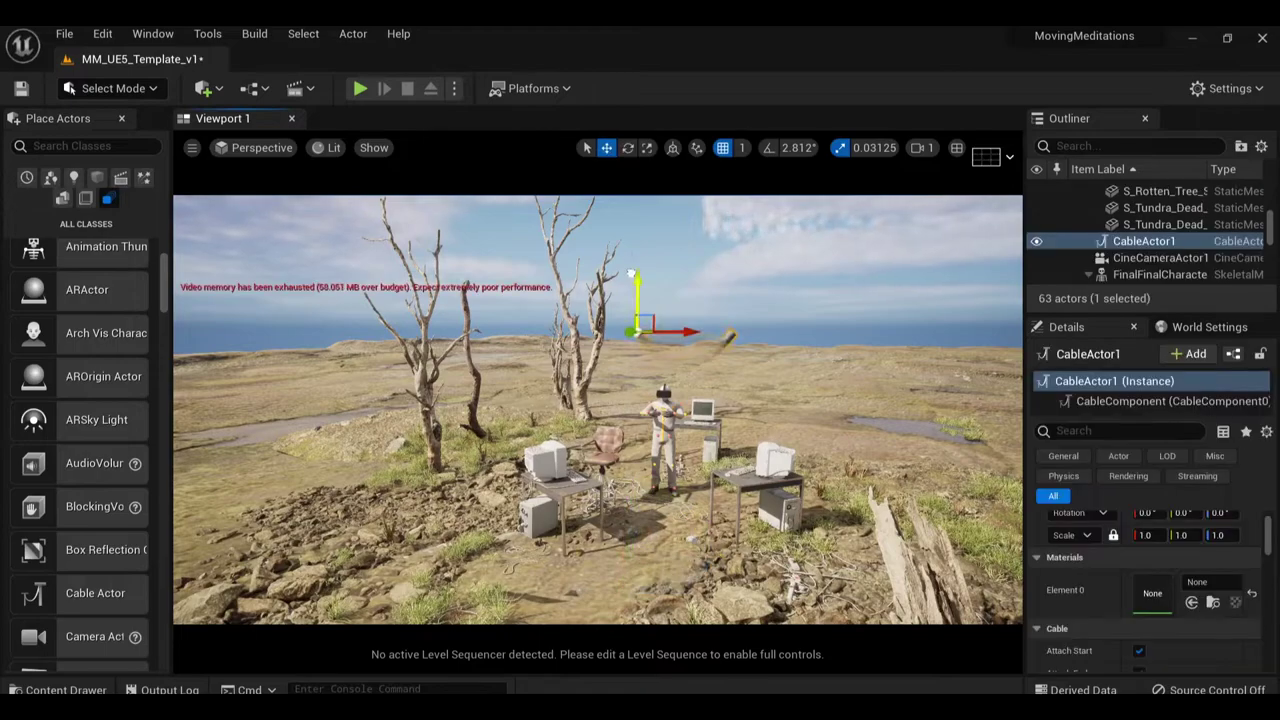
right_drag(631, 273, 614, 295)
key(e)
click(790, 147)
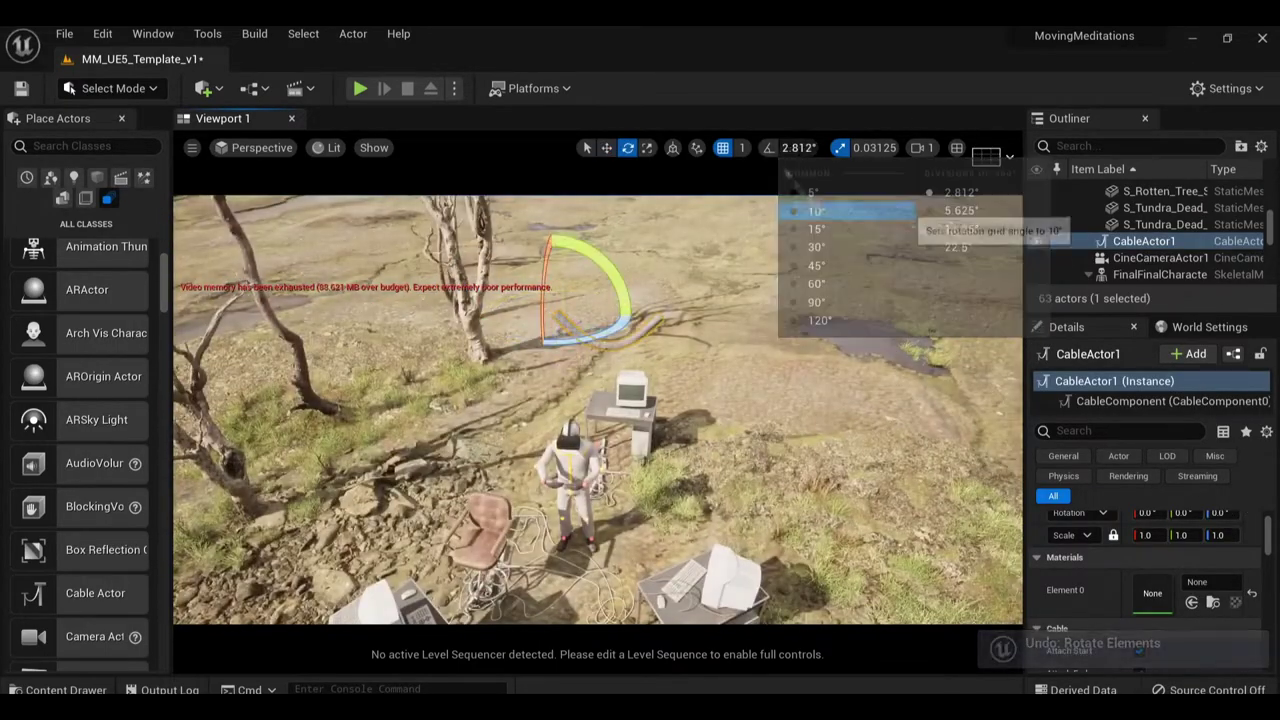
click(800, 195)
drag(600, 335, 568, 414)
right_drag(568, 414, 556, 392)
scroll(1105, 600, down, 3)
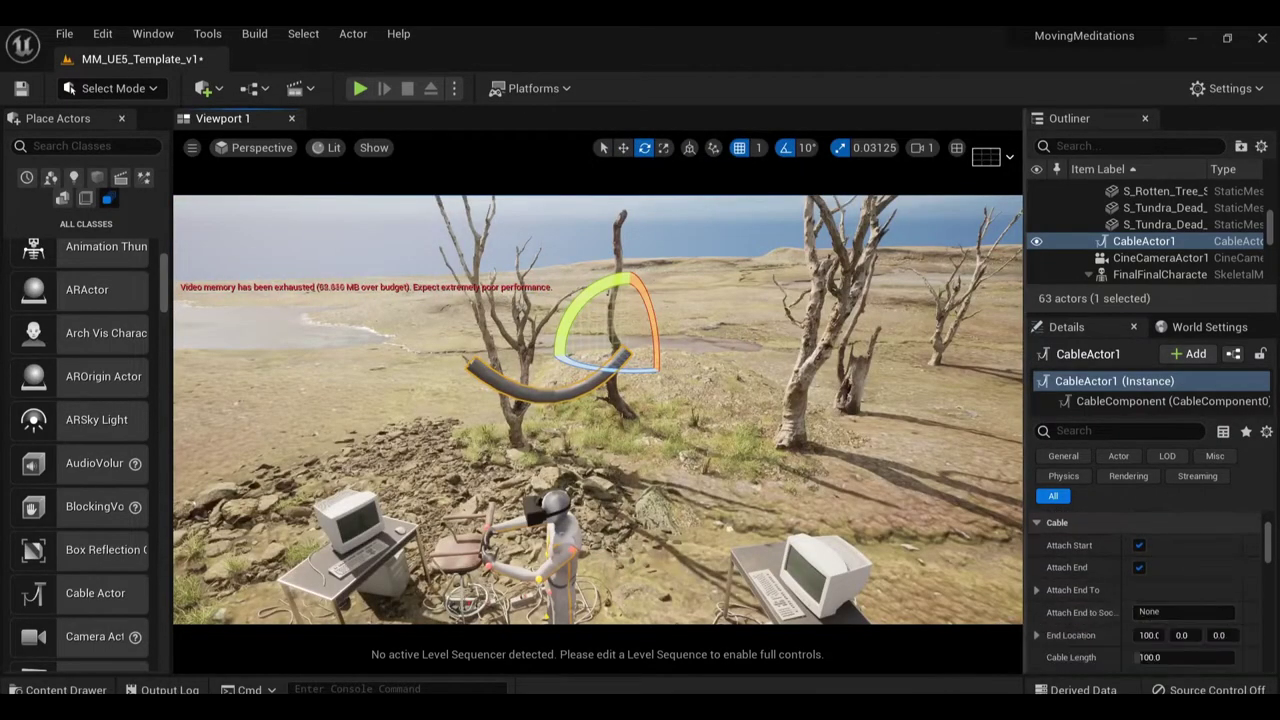
right_drag(600, 400, 590, 410)
key(f)
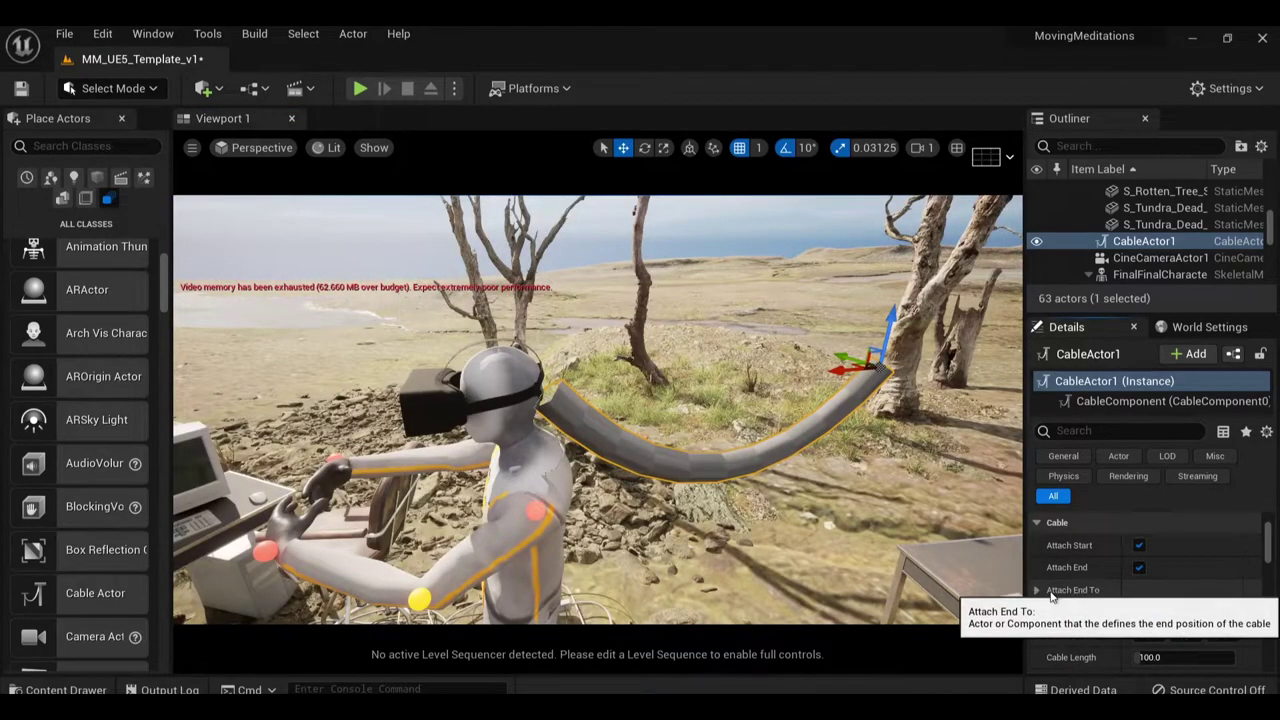
- Set the cable's Attach End To actor to the character's headsetConnection
scroll(1095, 593, down, 2)
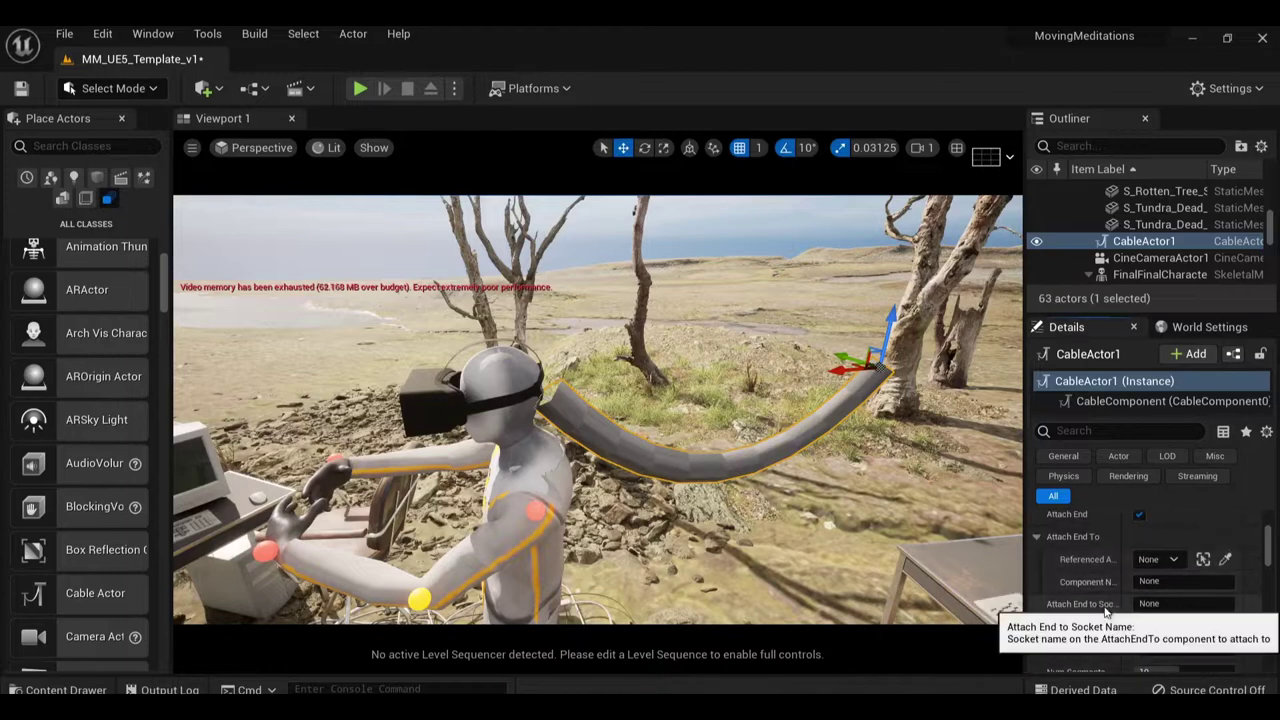
scroll(522, 452, down, 5)
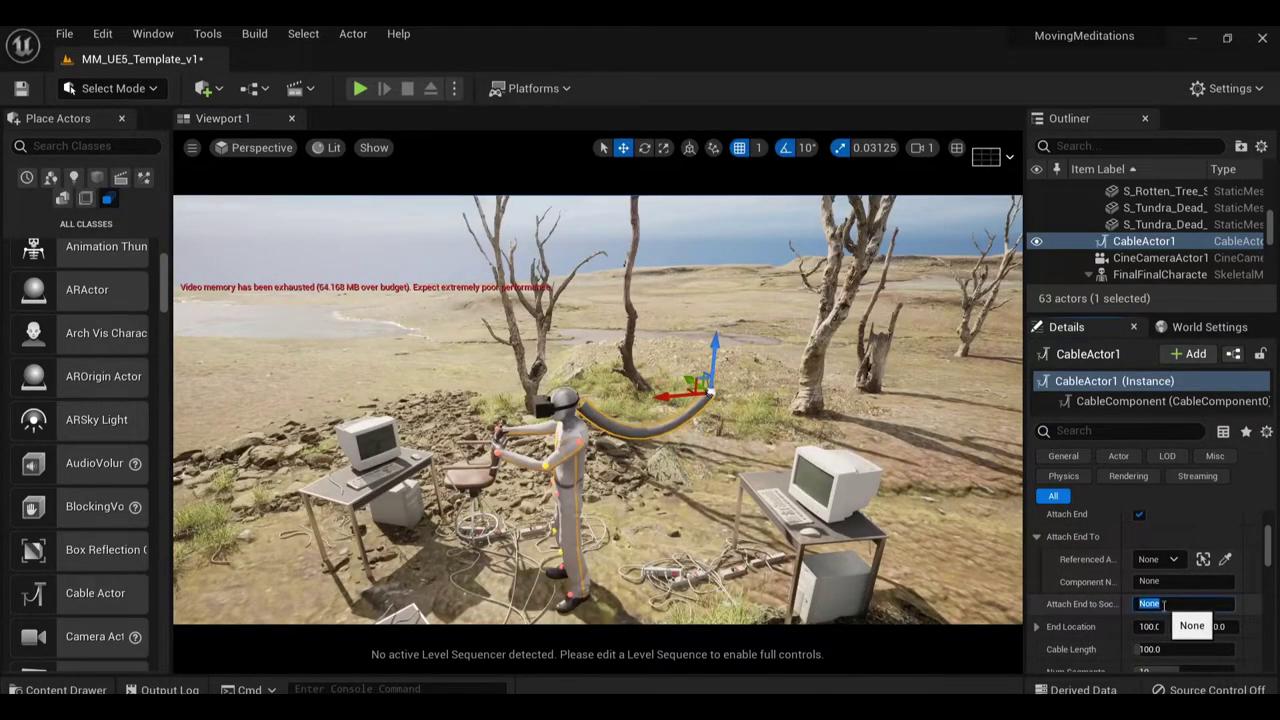
click(1150, 221)
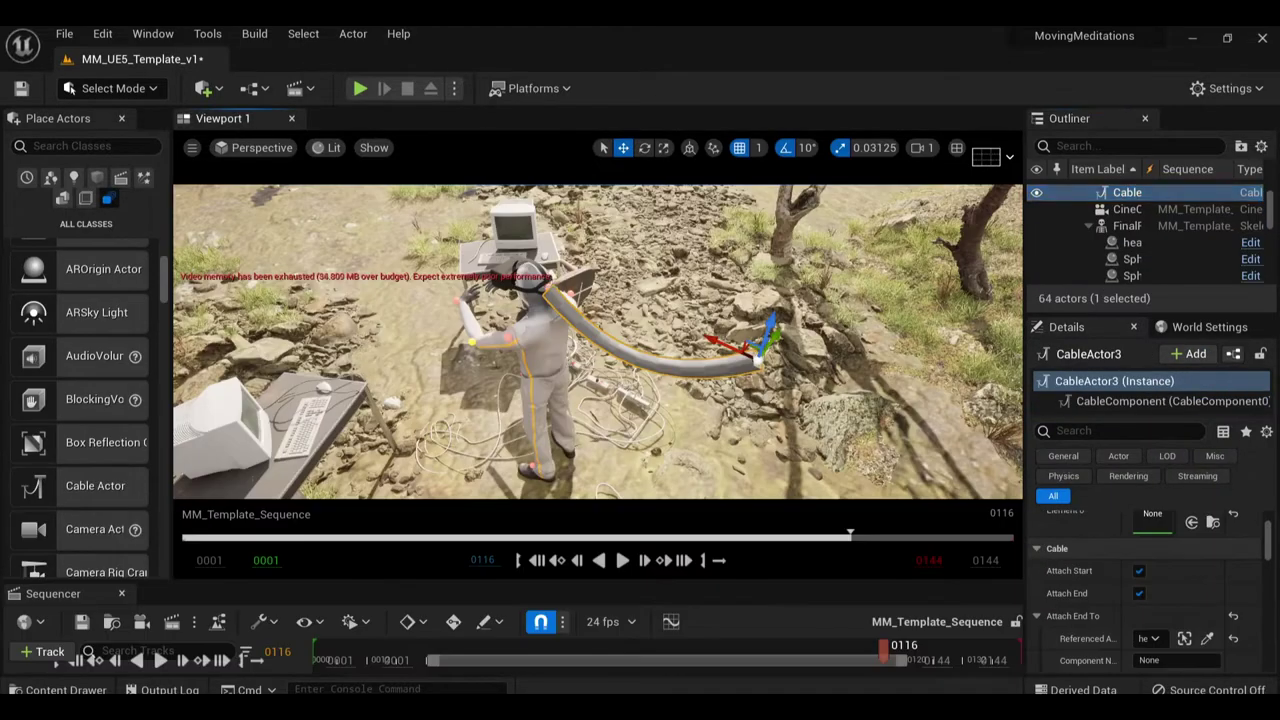
click(530, 272)
click(520, 330)
click(700, 355)
click(518, 560)
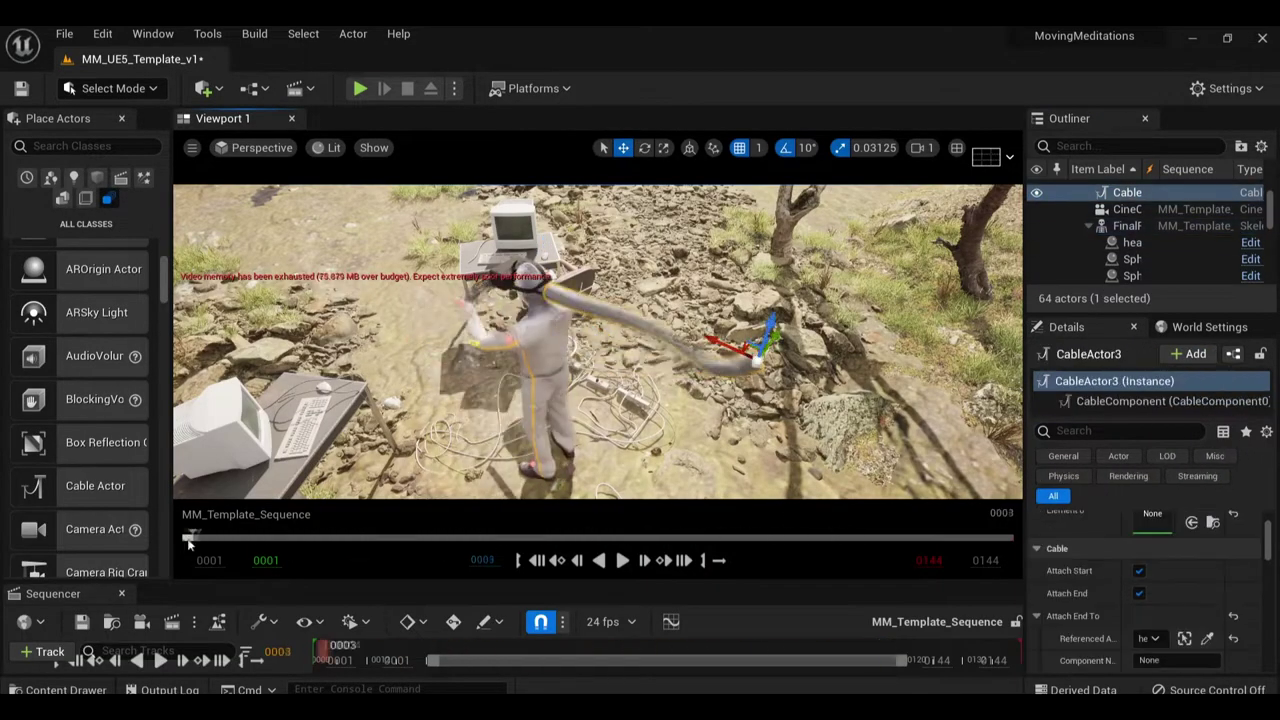
- Play the sequence through the cine camera, pause at frame 0117, then stop piloting
key(Escape)
click(621, 561)
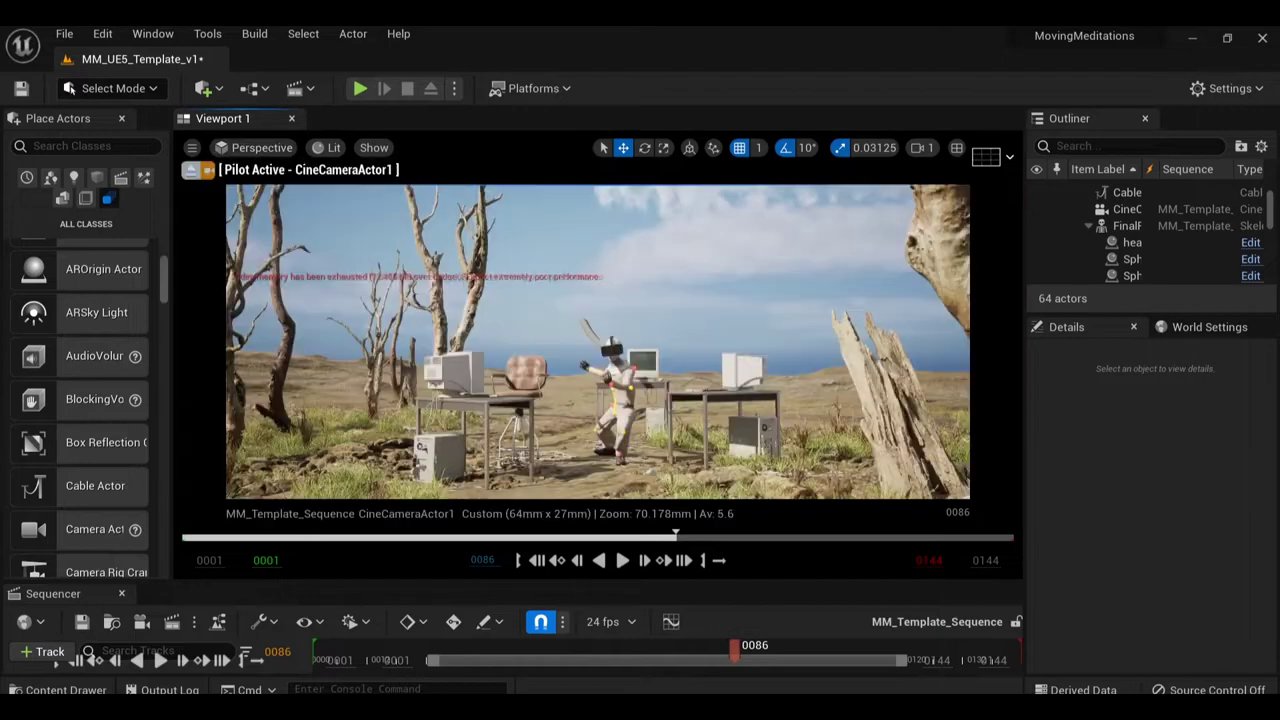
click(620, 563)
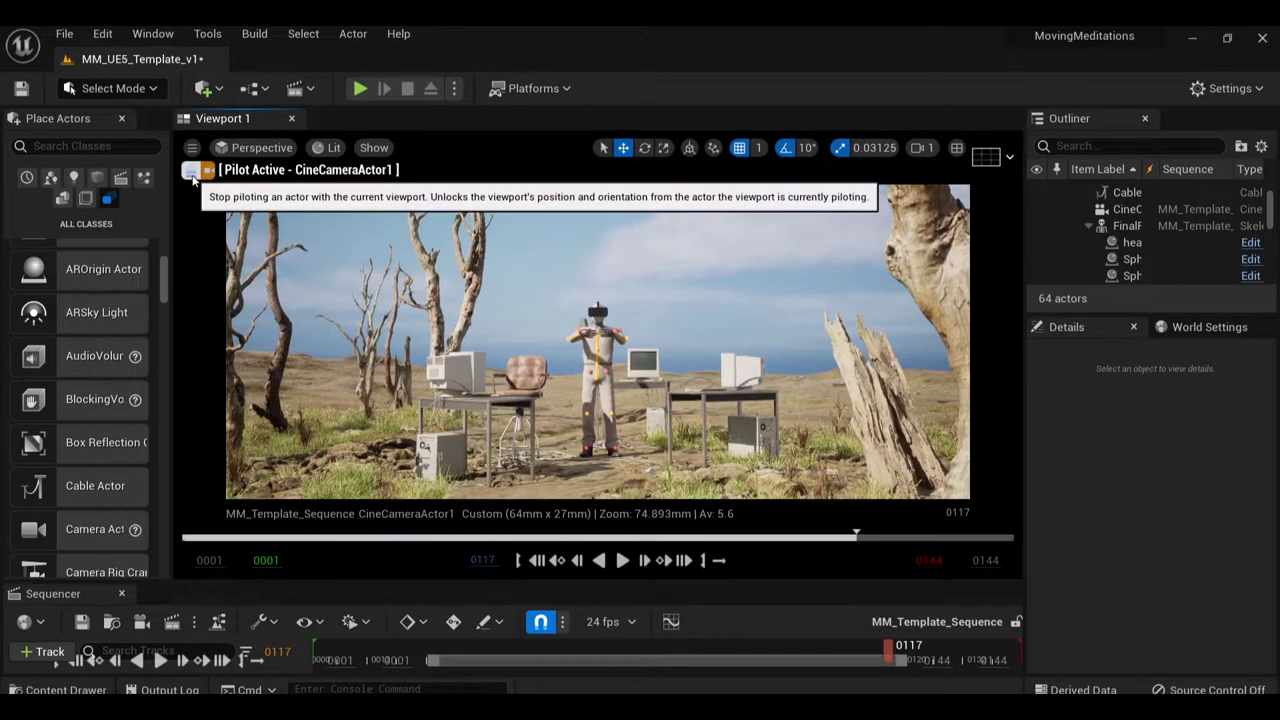
click(193, 174)
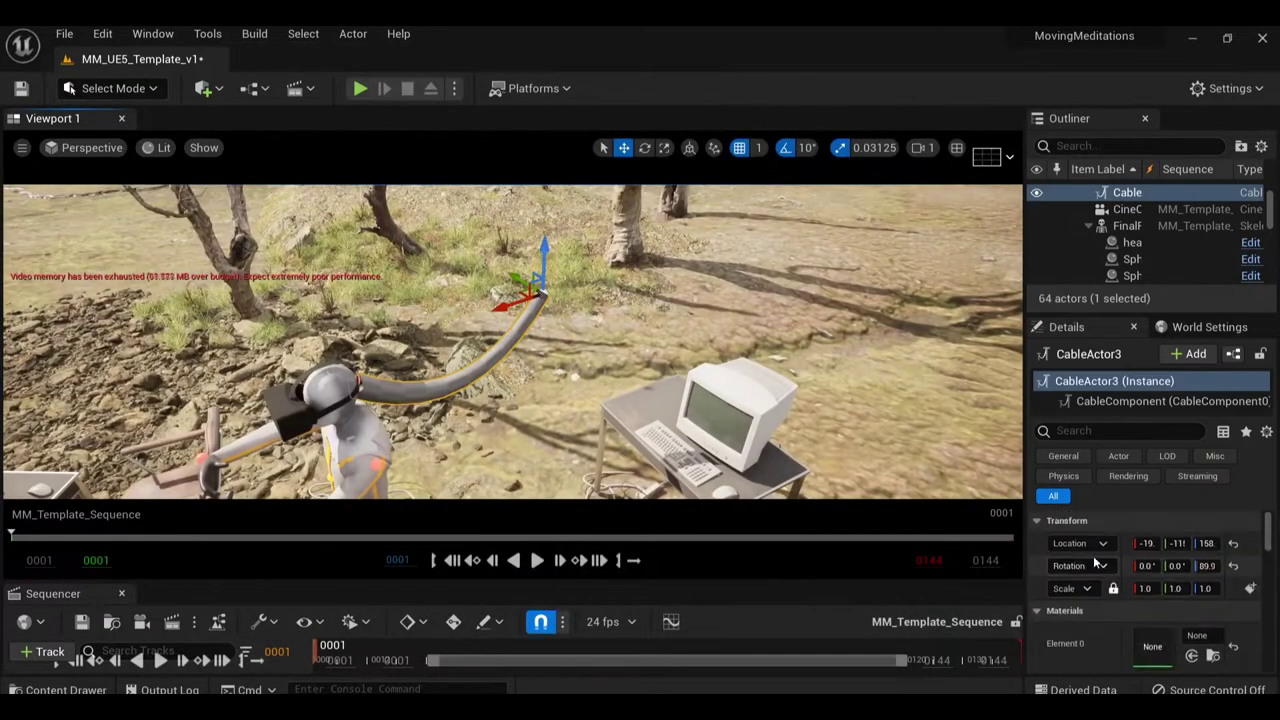
- Pilot CineCameraActor1 and play the sequence to watch the cable swing
scroll(1100, 585, down, 5)
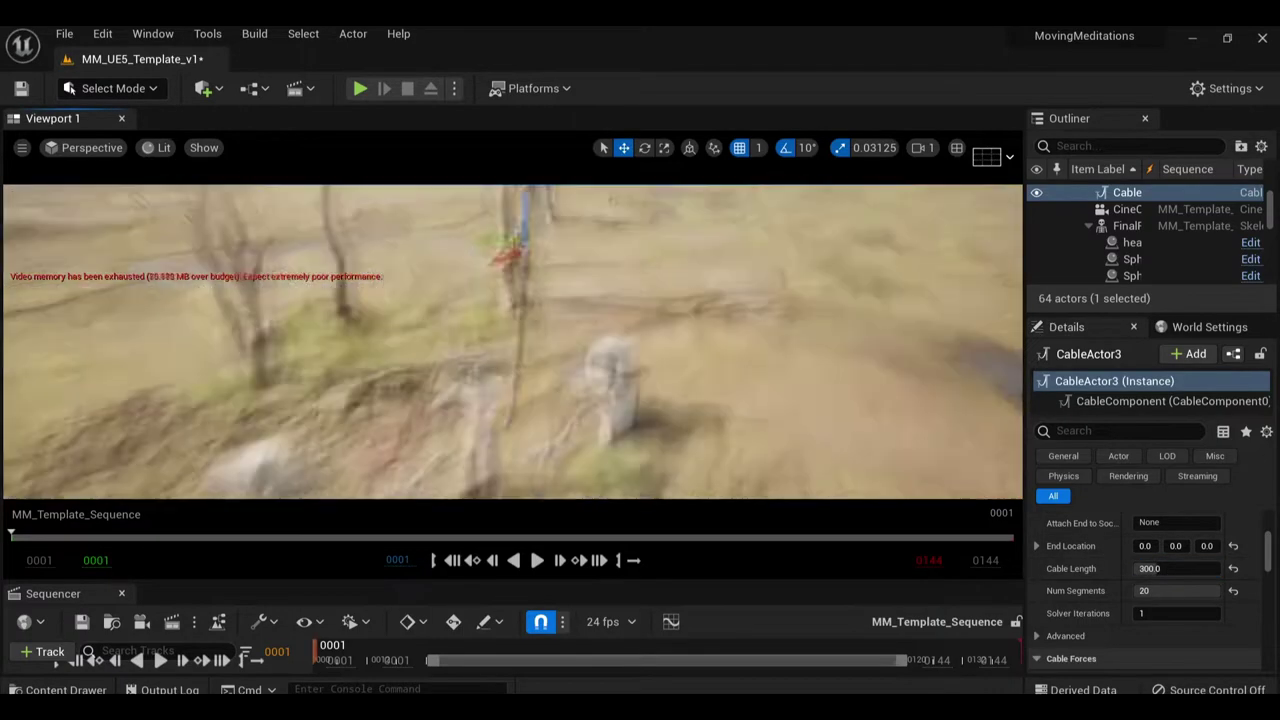
click(91, 147)
click(120, 350)
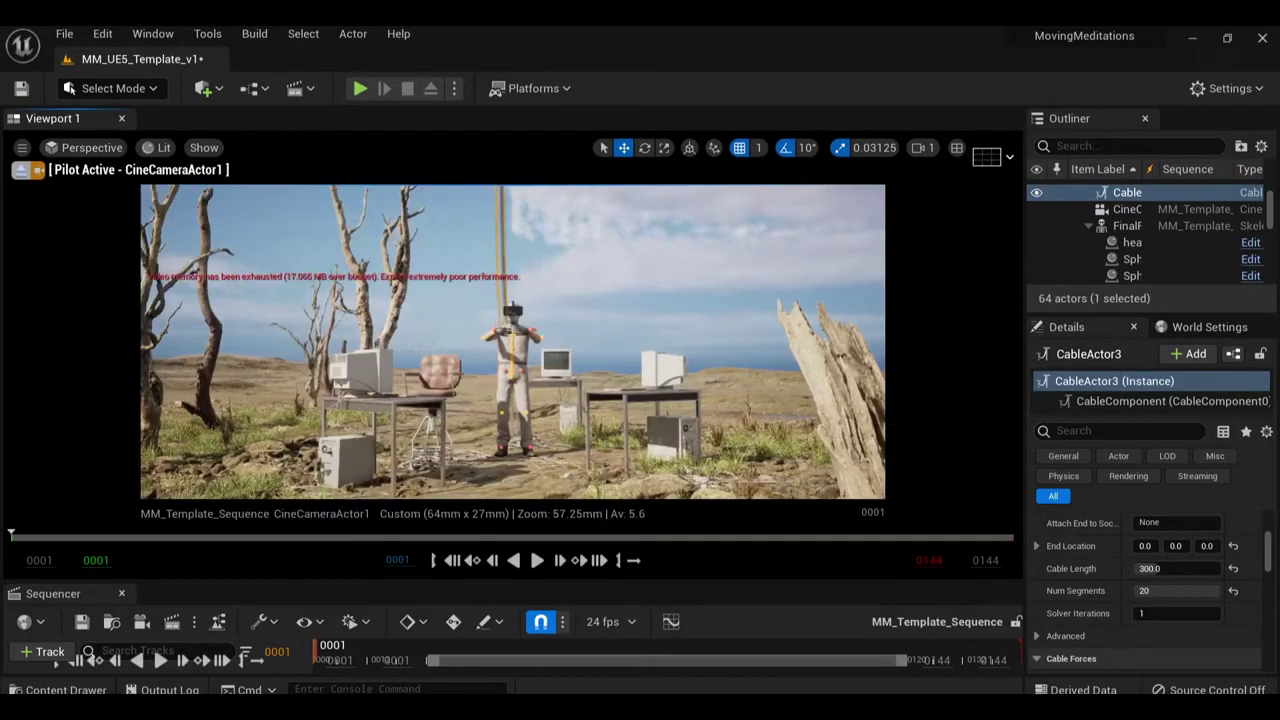
key(f)
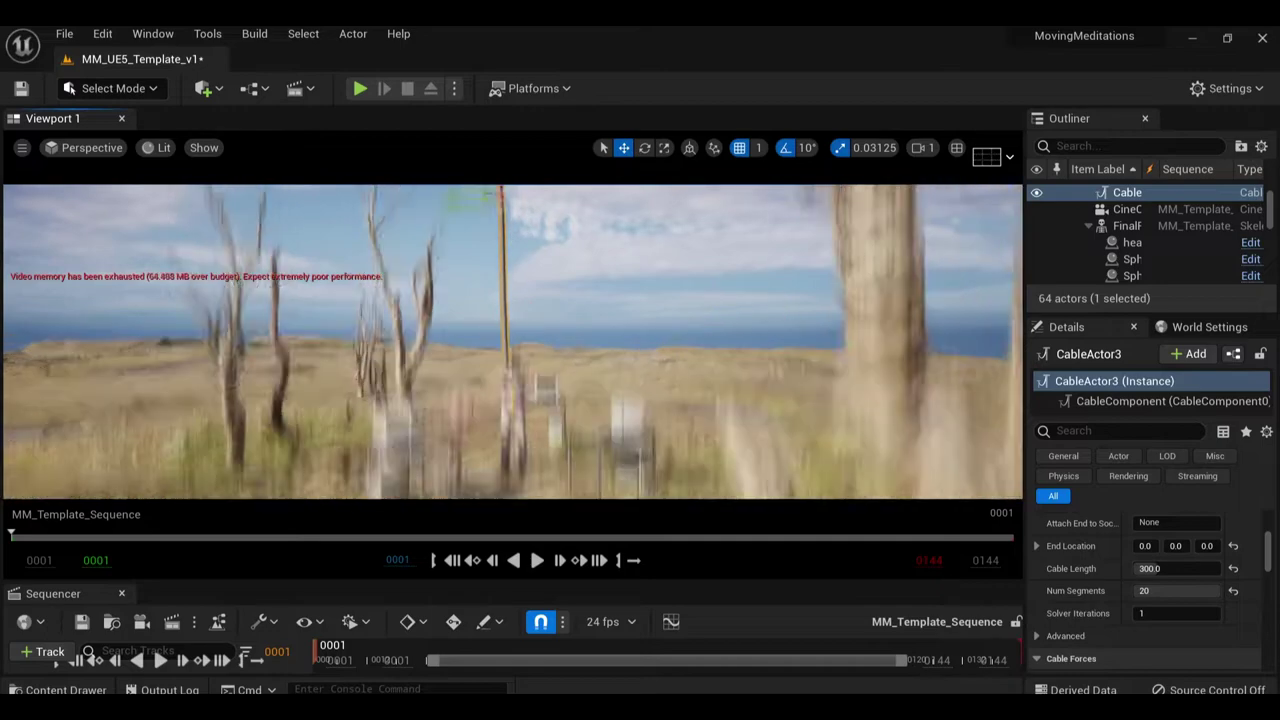
click(91, 147)
click(120, 350)
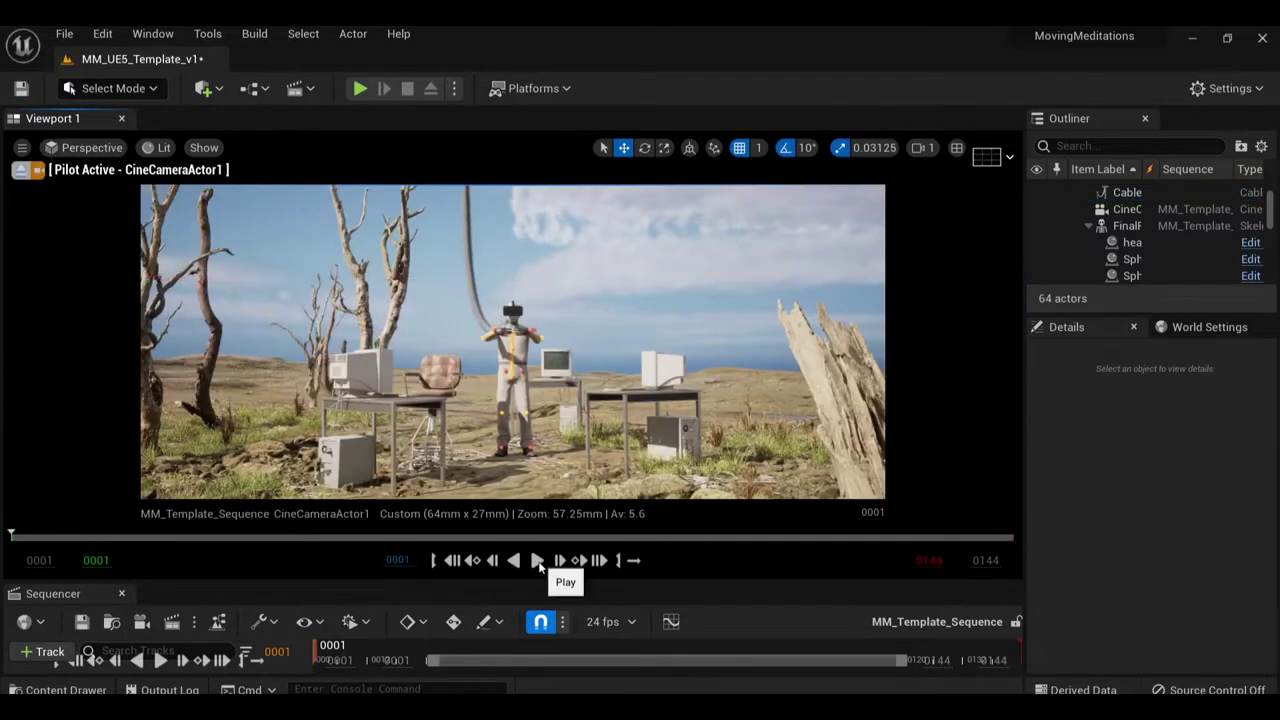
click(537, 561)
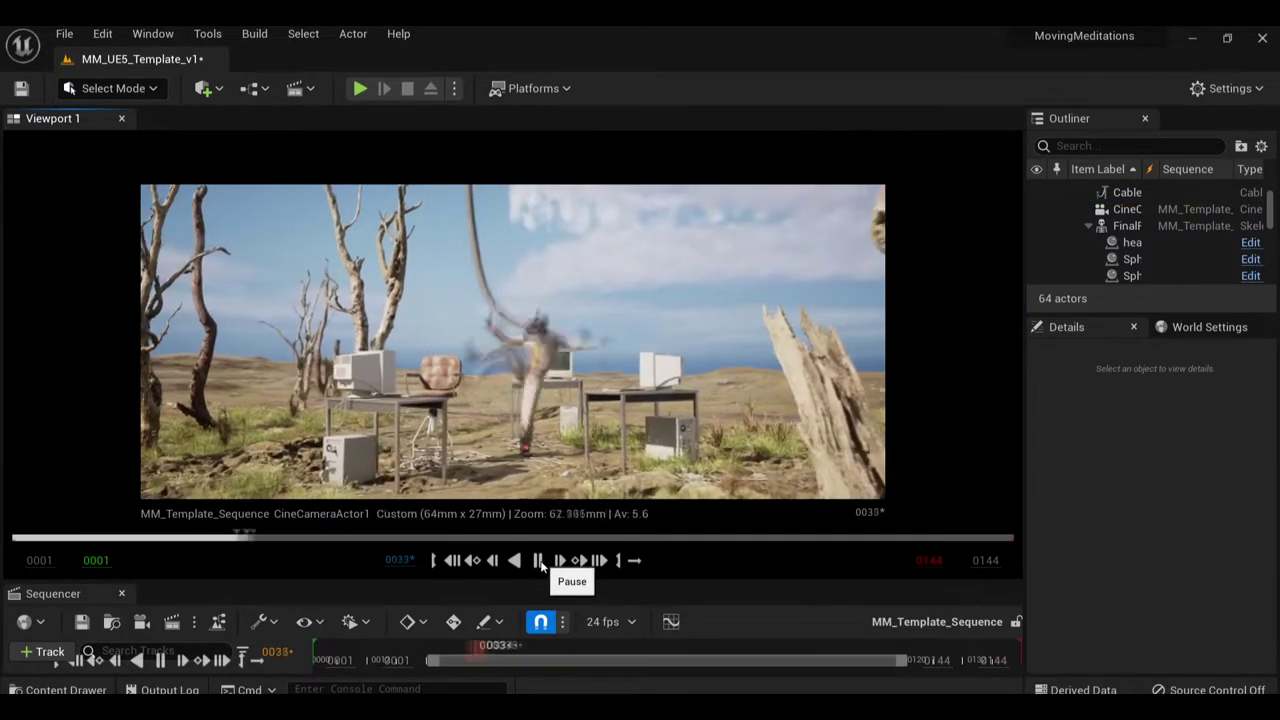
- Select CableActor3 and change its Num Sides under Cable Rendering
click(478, 250)
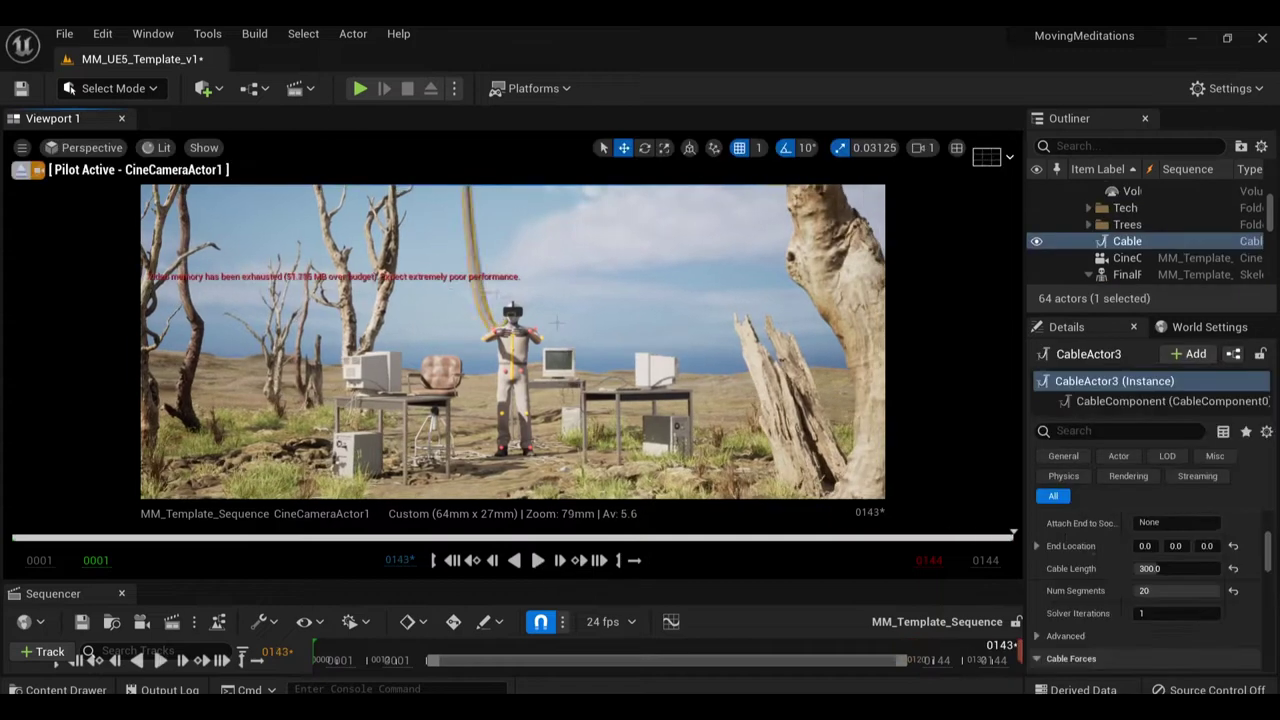
scroll(1073, 615, down, 3)
scroll(1085, 605, down, 2)
scroll(1091, 651, down, 1)
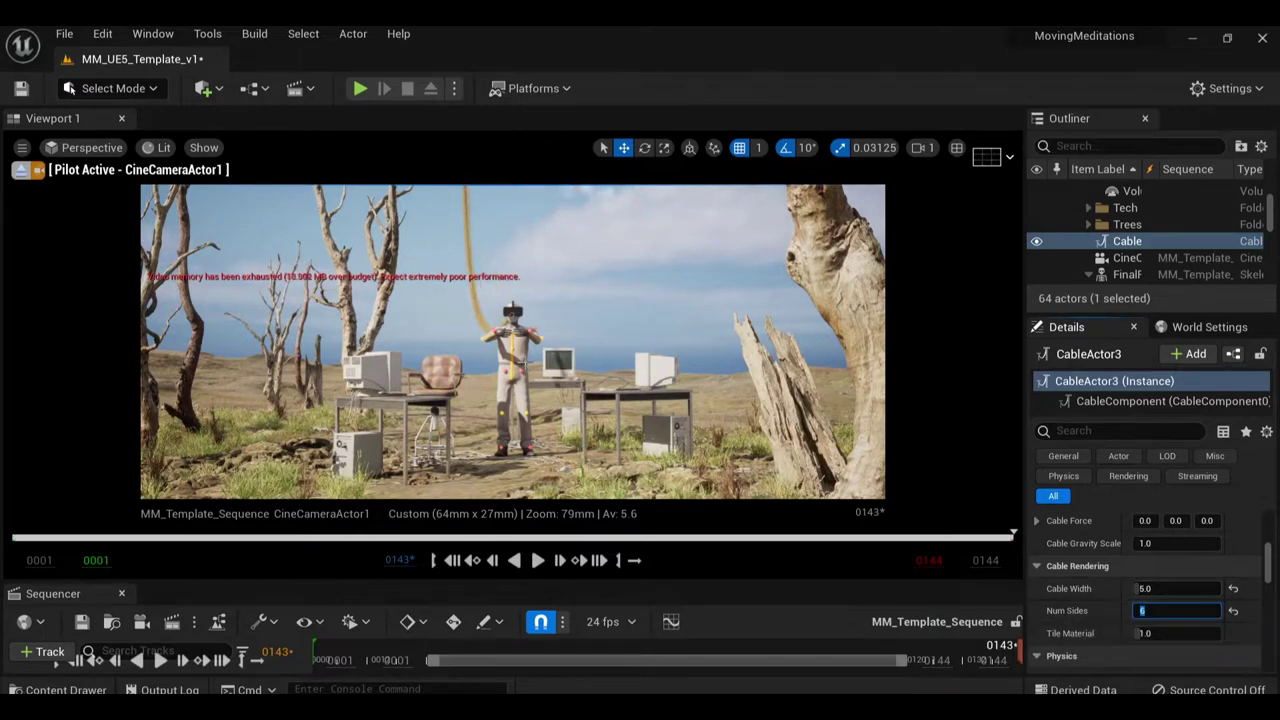
key(Return)
- Switch the viewport to CineCameraActor1, check CableActor8, and replay the sequence
click(537, 560)
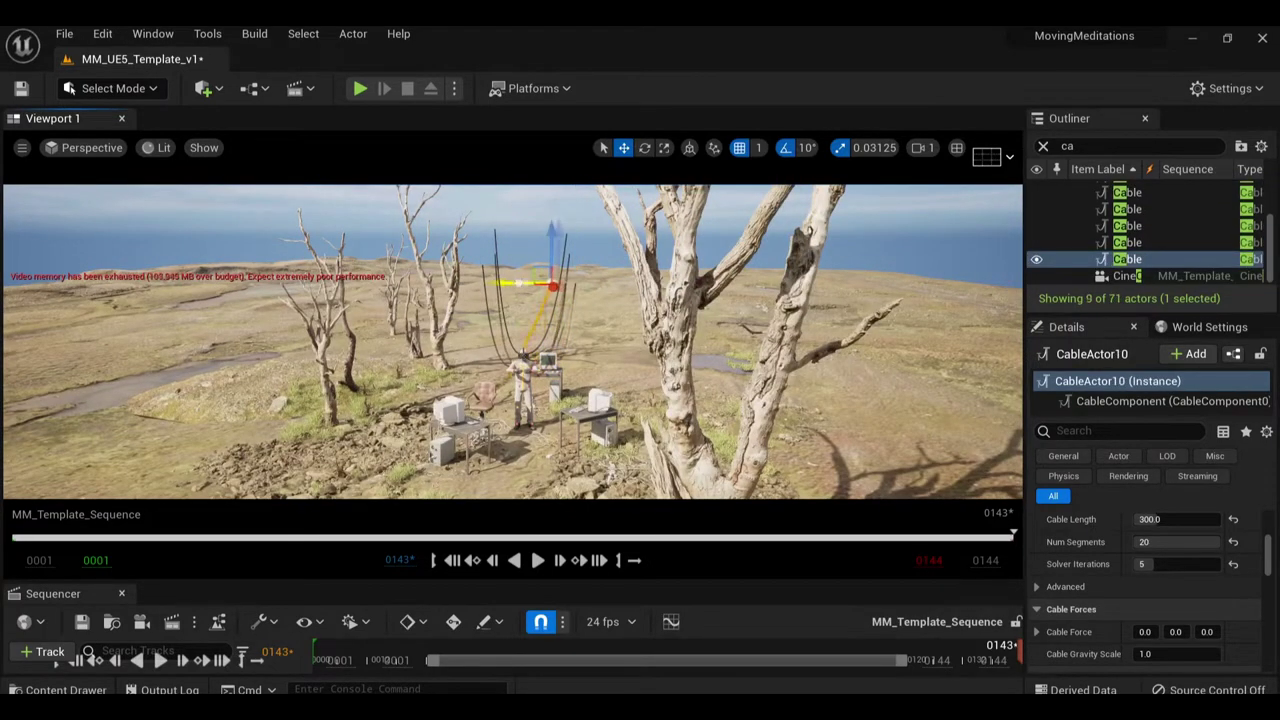
click(92, 147)
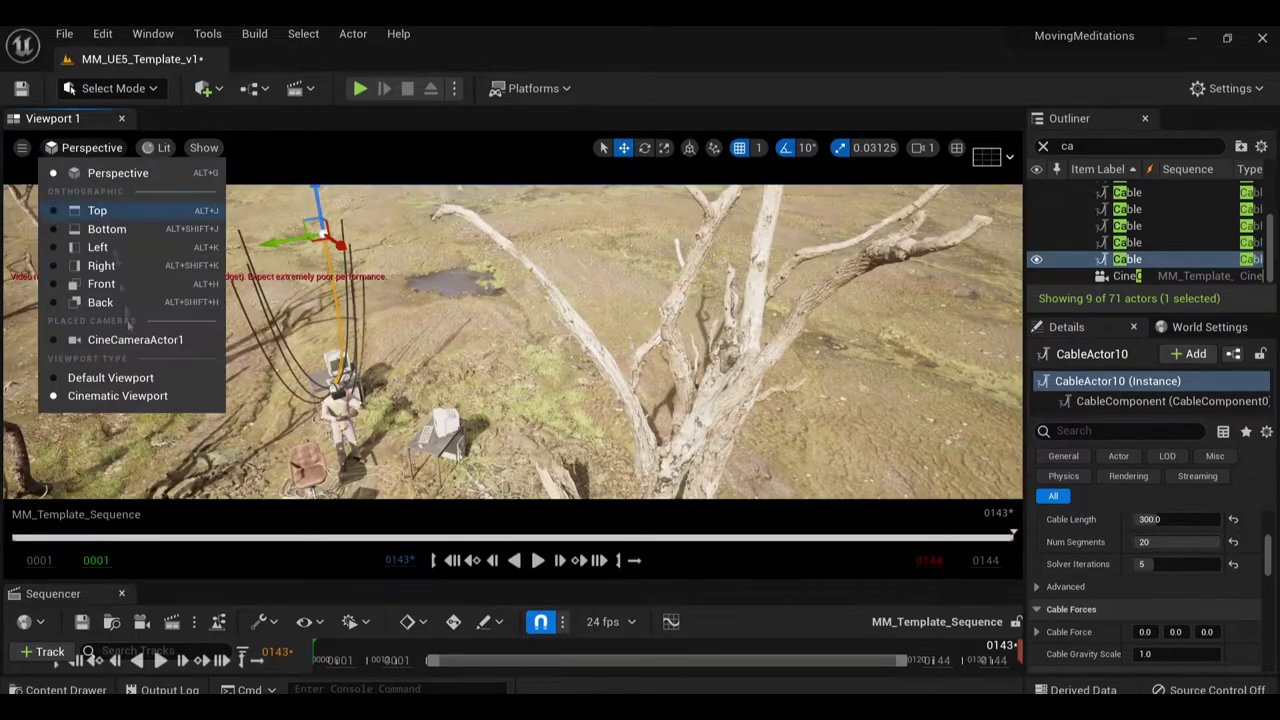
click(140, 337)
click(1127, 225)
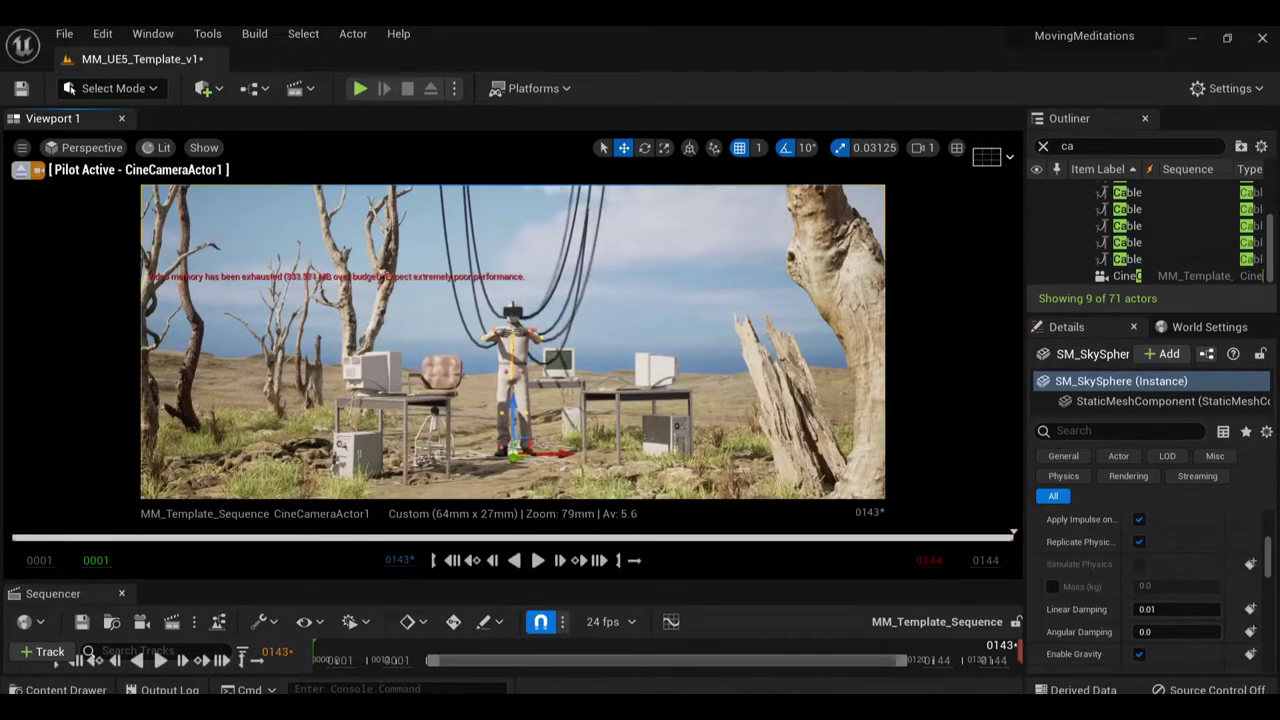
key(Escape)
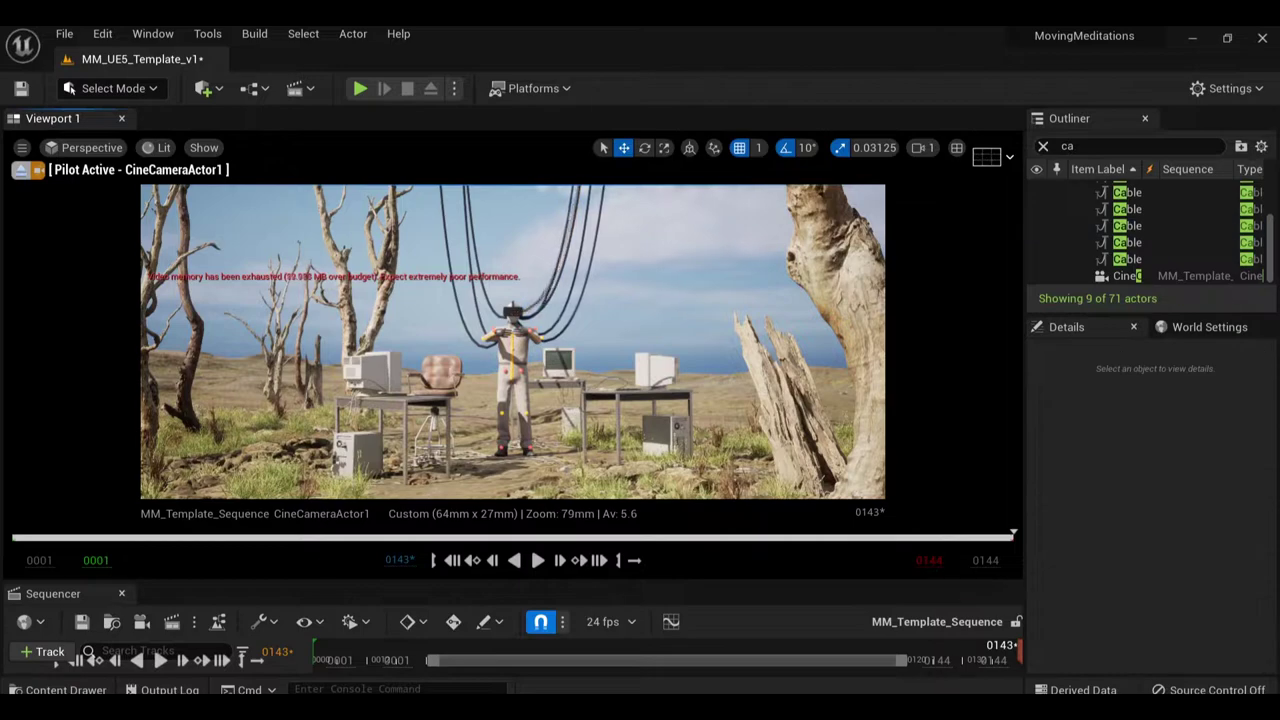
click(537, 560)
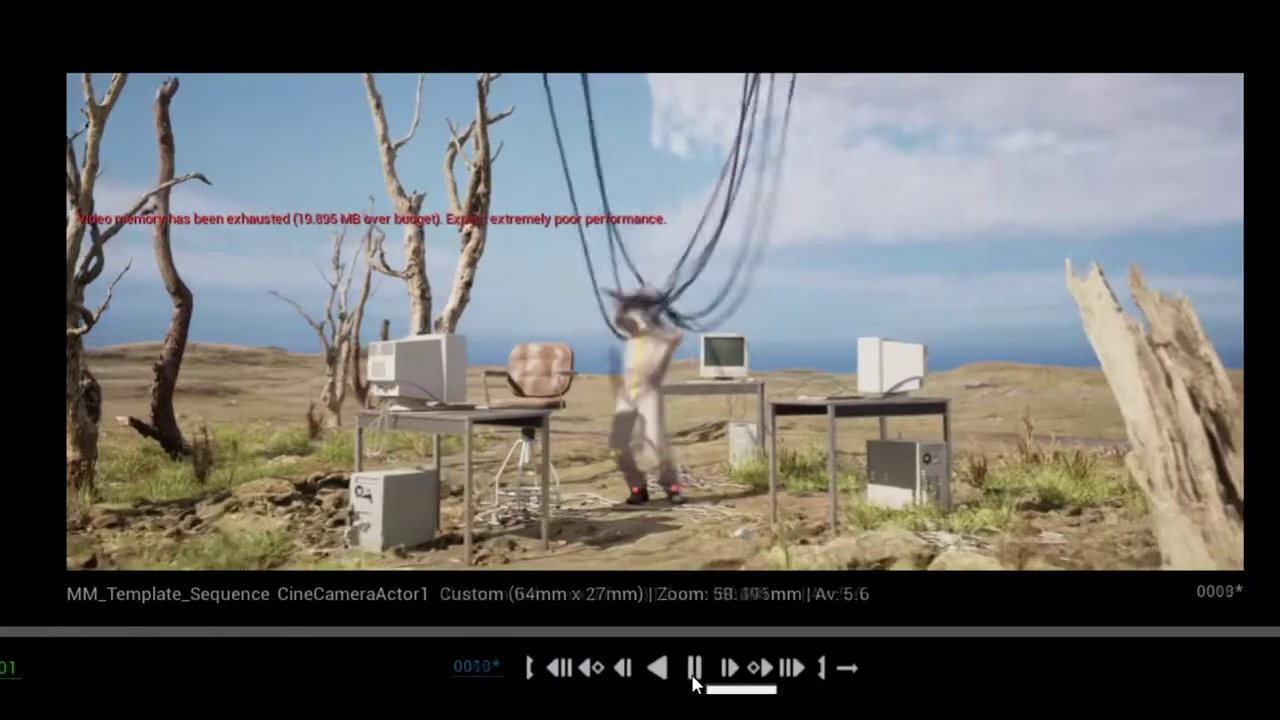
- Pause playback and scrub the timeline back to frame 0073
click(694, 676)
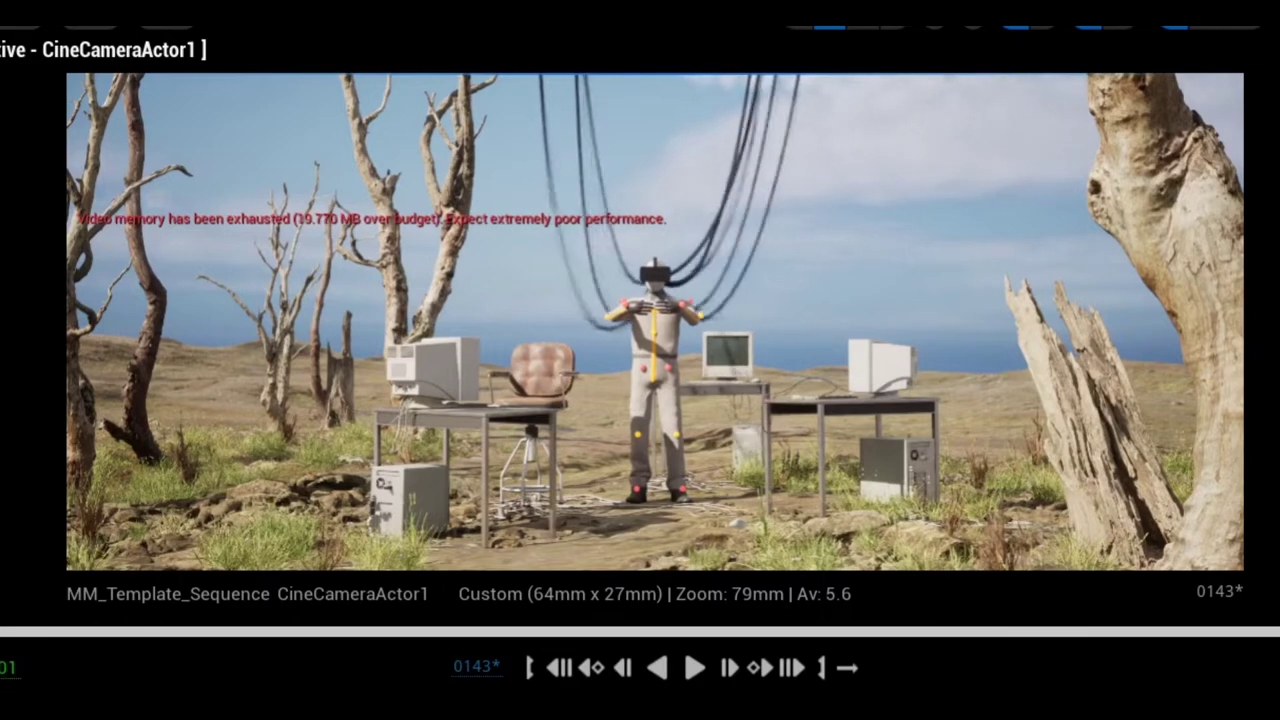
drag(1190, 630, 736, 630)
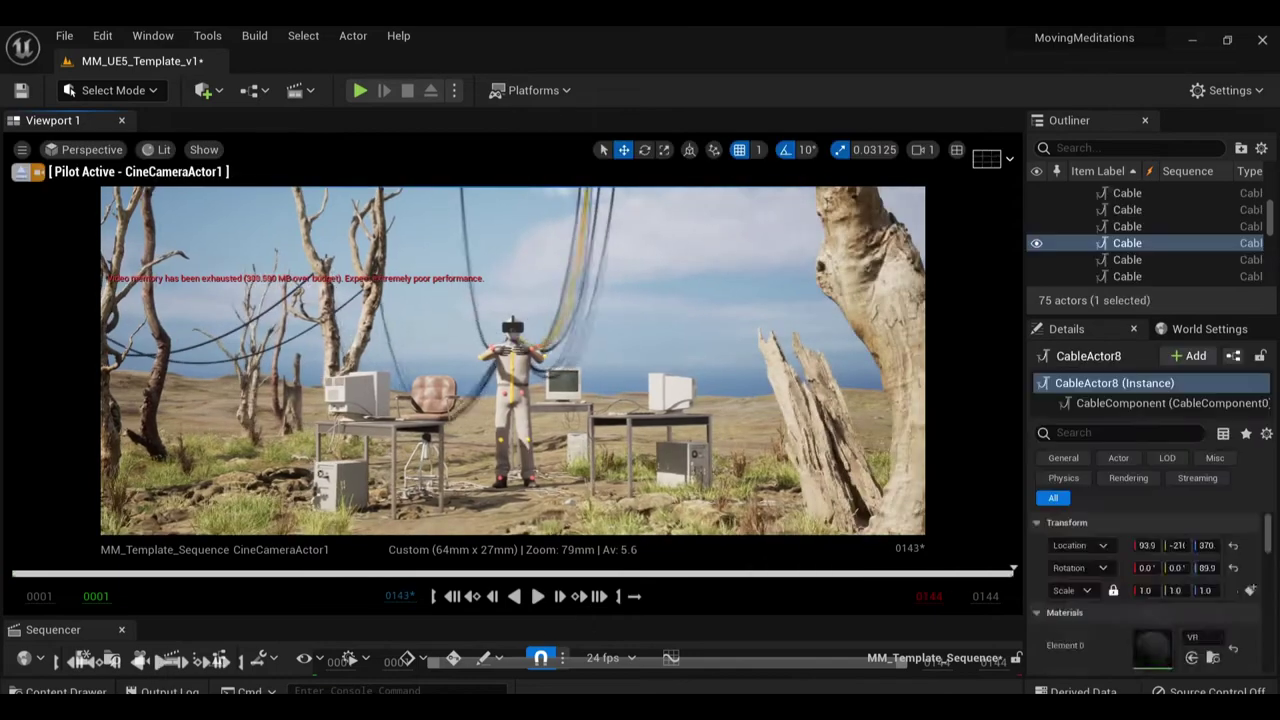
scroll(1085, 590, down, 5)
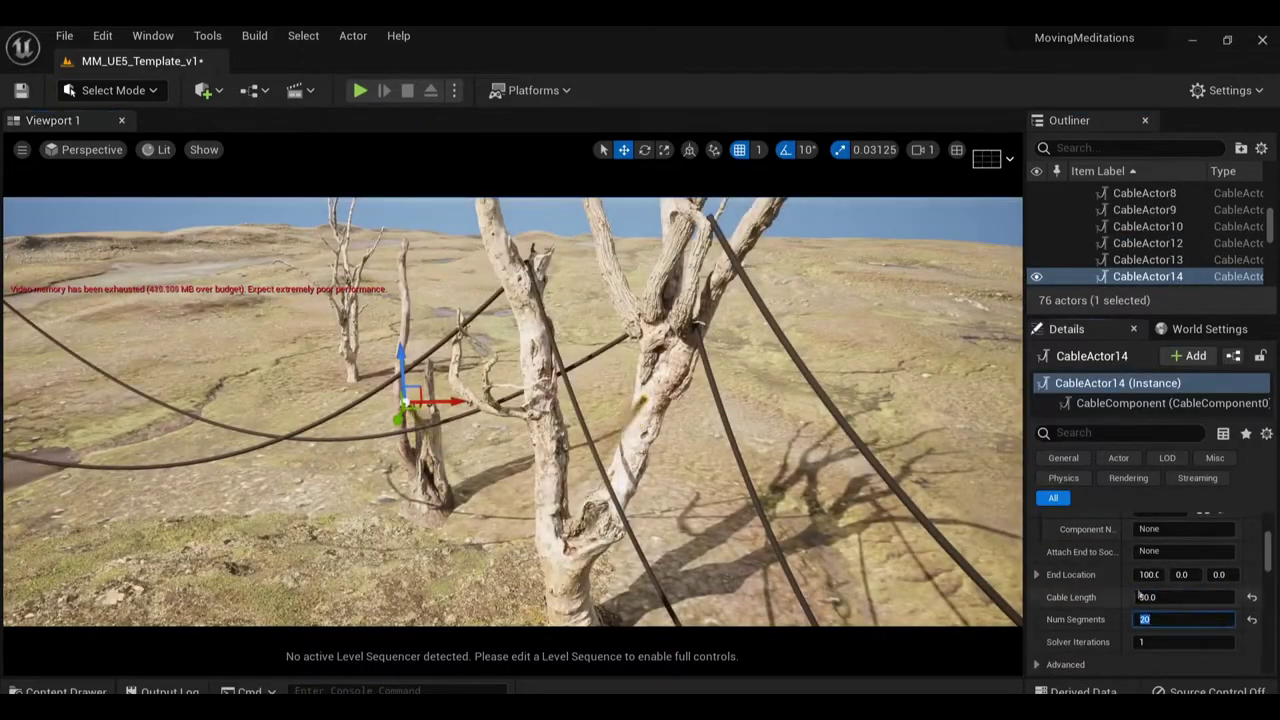
- Rotate the selected cable and pick a tree as its Attach End To actor
key(e)
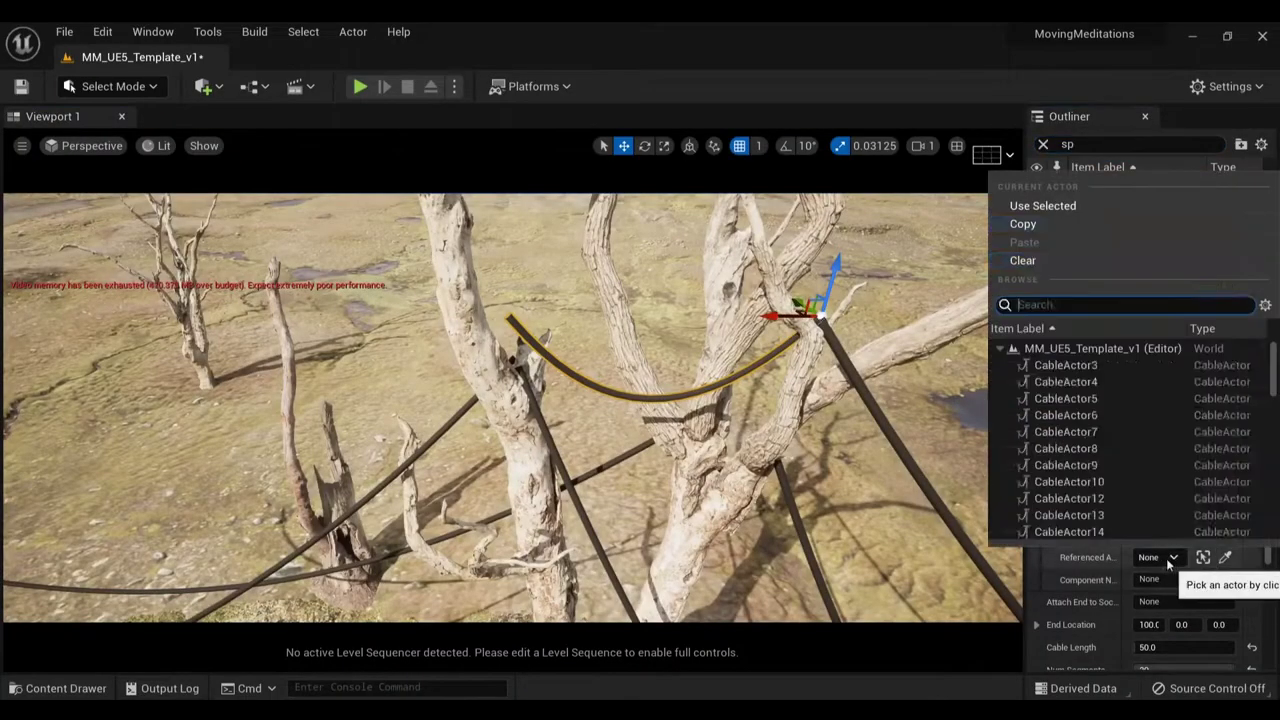
click(1203, 557)
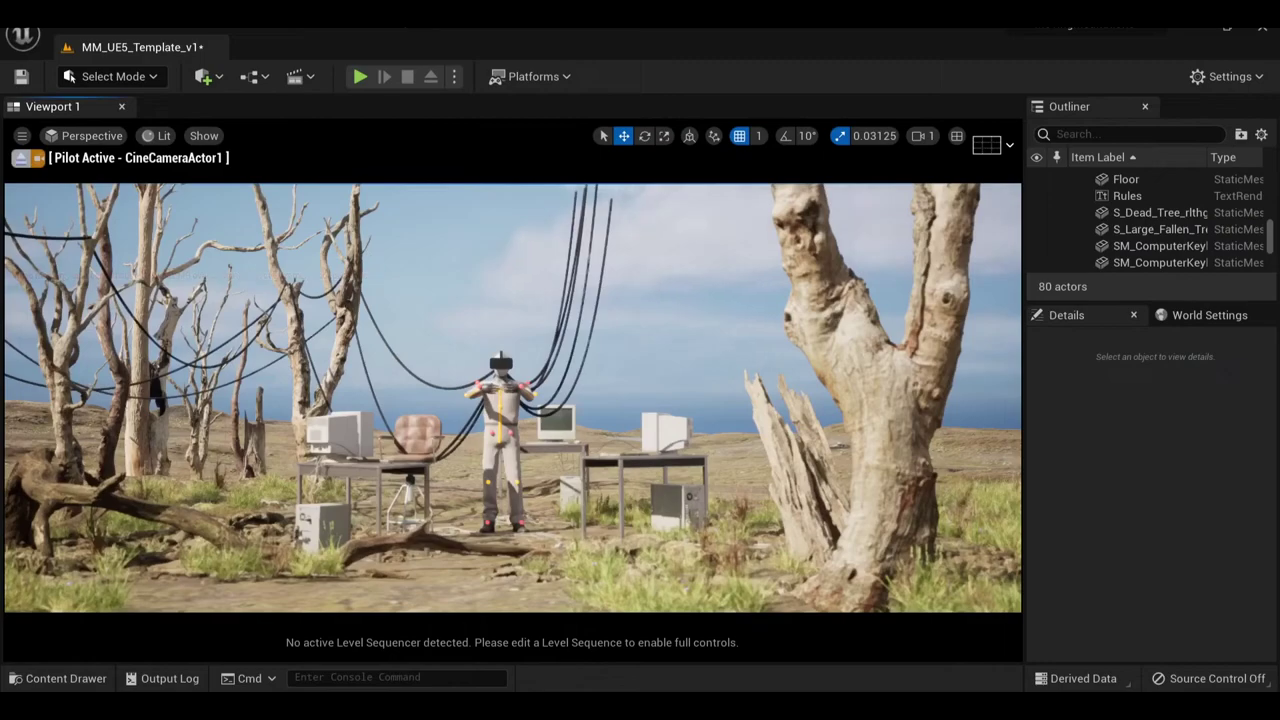
- Set the new cable's Cable Length to 300
click(147, 444)
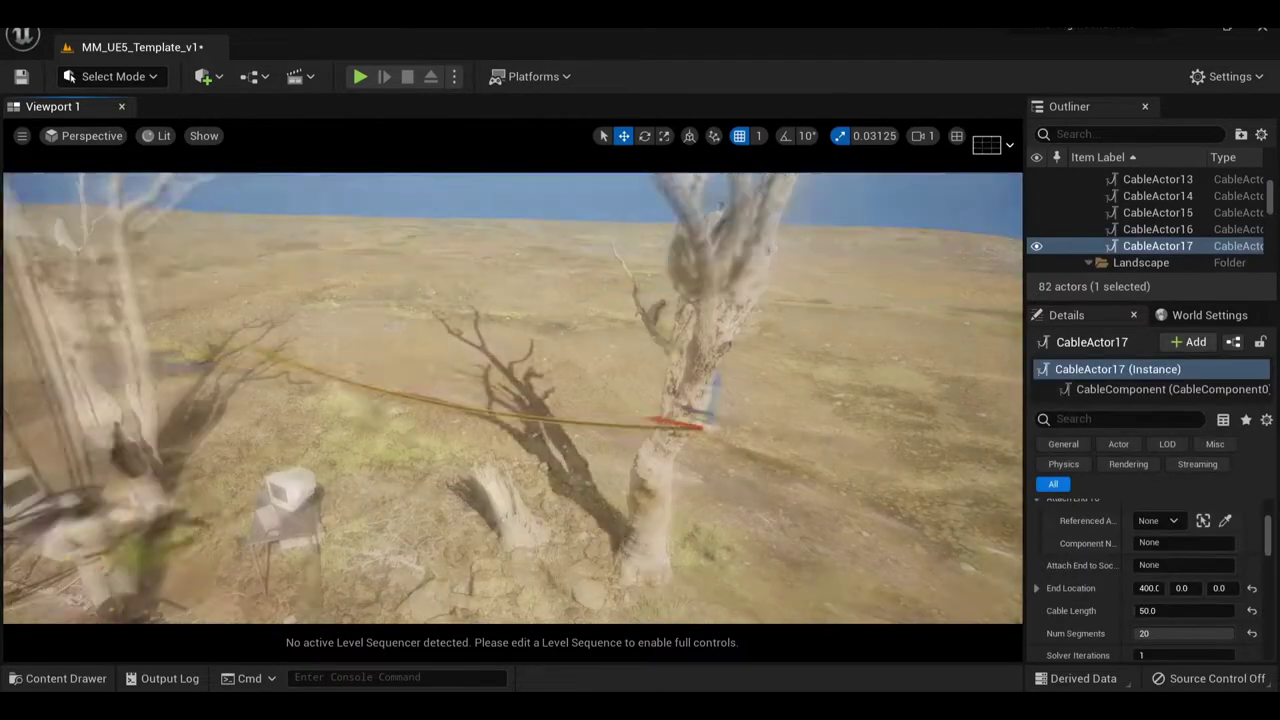
text(300)
key(Return)
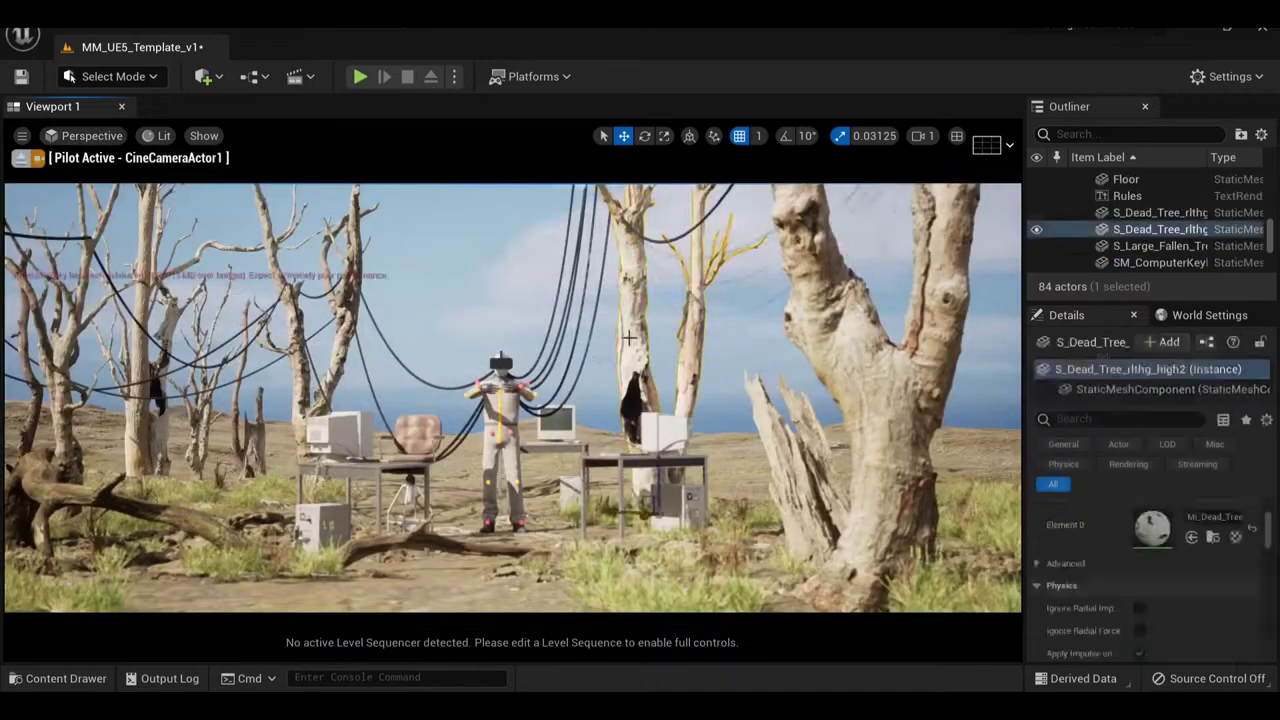
- Move the fallen log toward the centre-right and select CableActor19
click(600, 357)
click(140, 495)
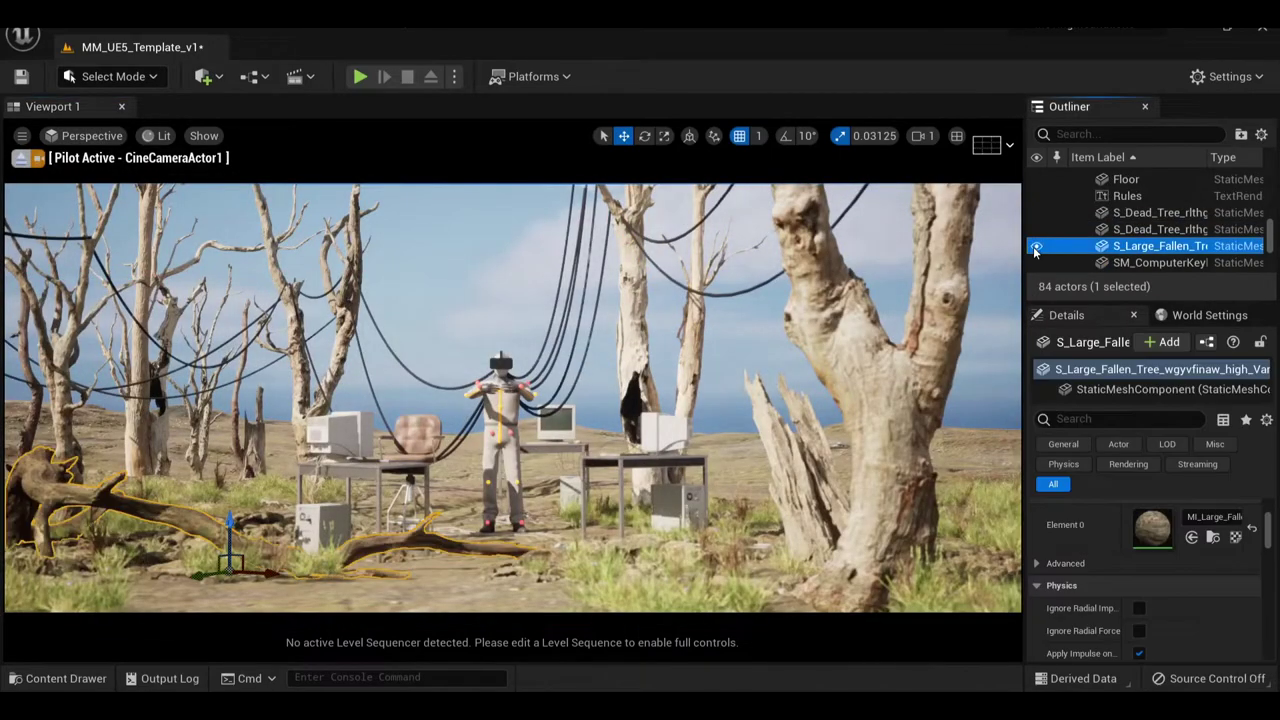
drag(240, 560, 758, 570)
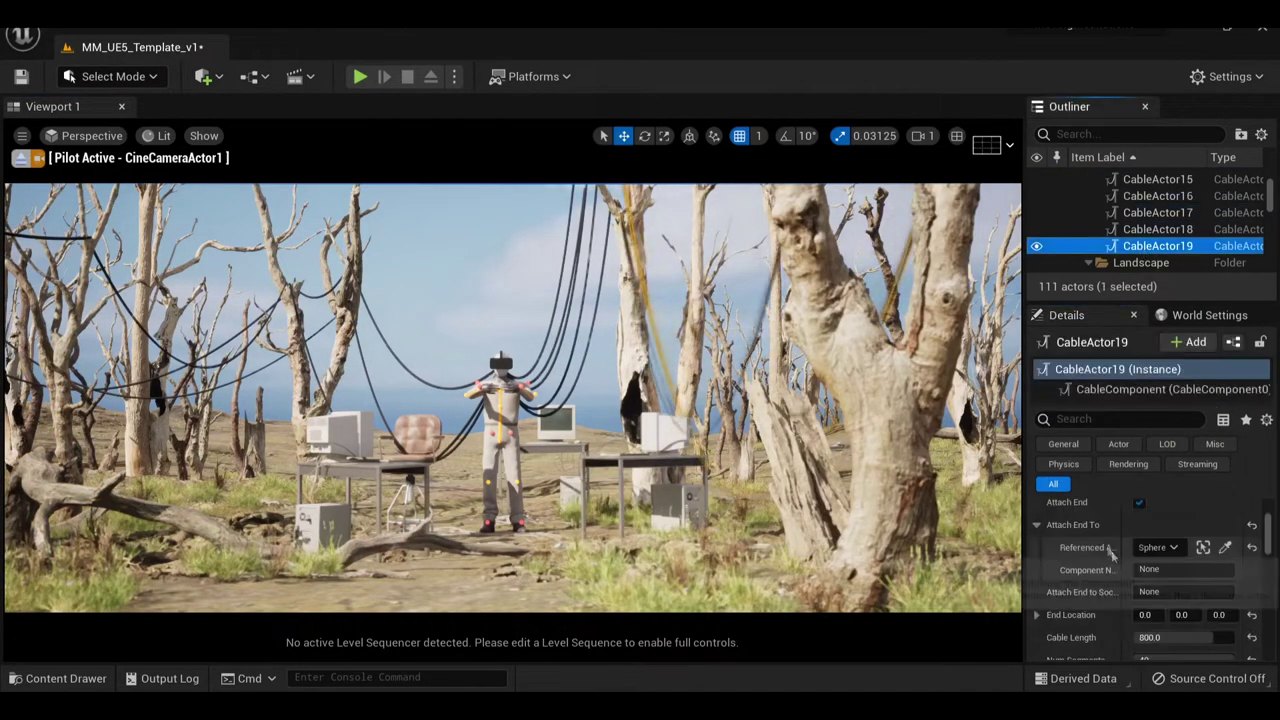
scroll(1158, 560, down, 3)
click(1158, 528)
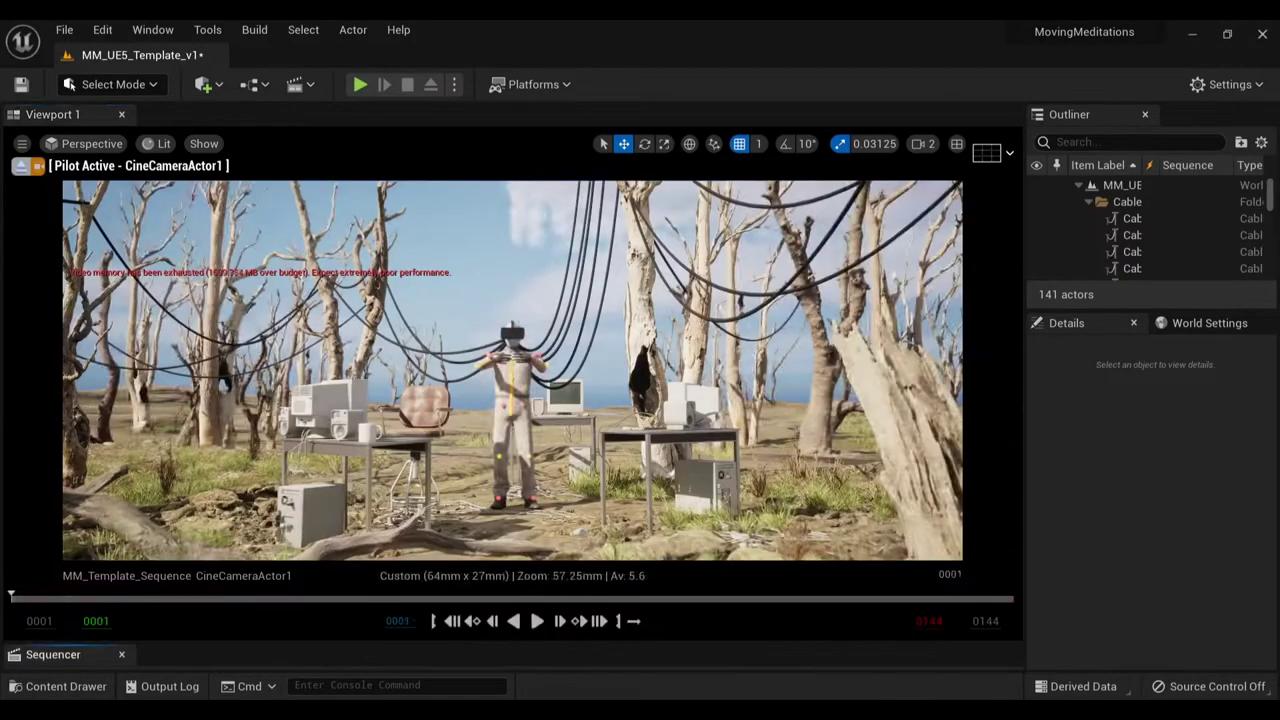
- Play the shot in Sequencer to review the dense scene, then select and deselect the tree stump
click(541, 622)
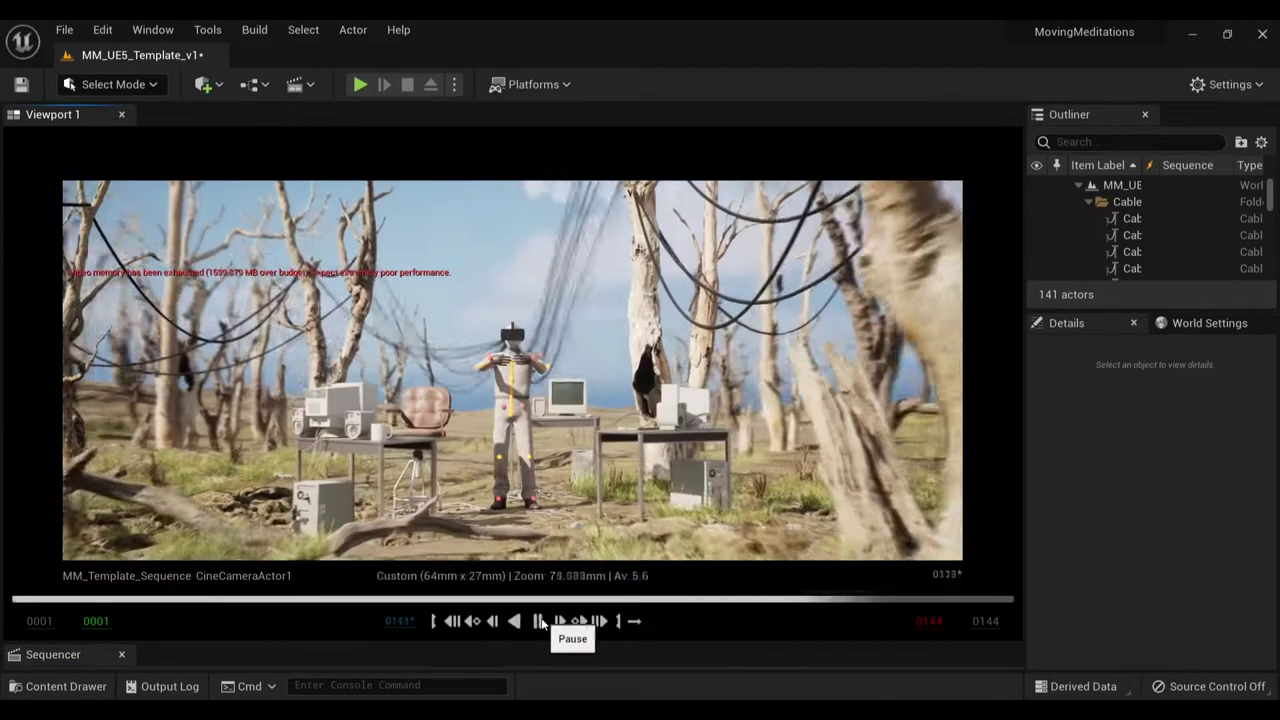
click(541, 622)
click(314, 470)
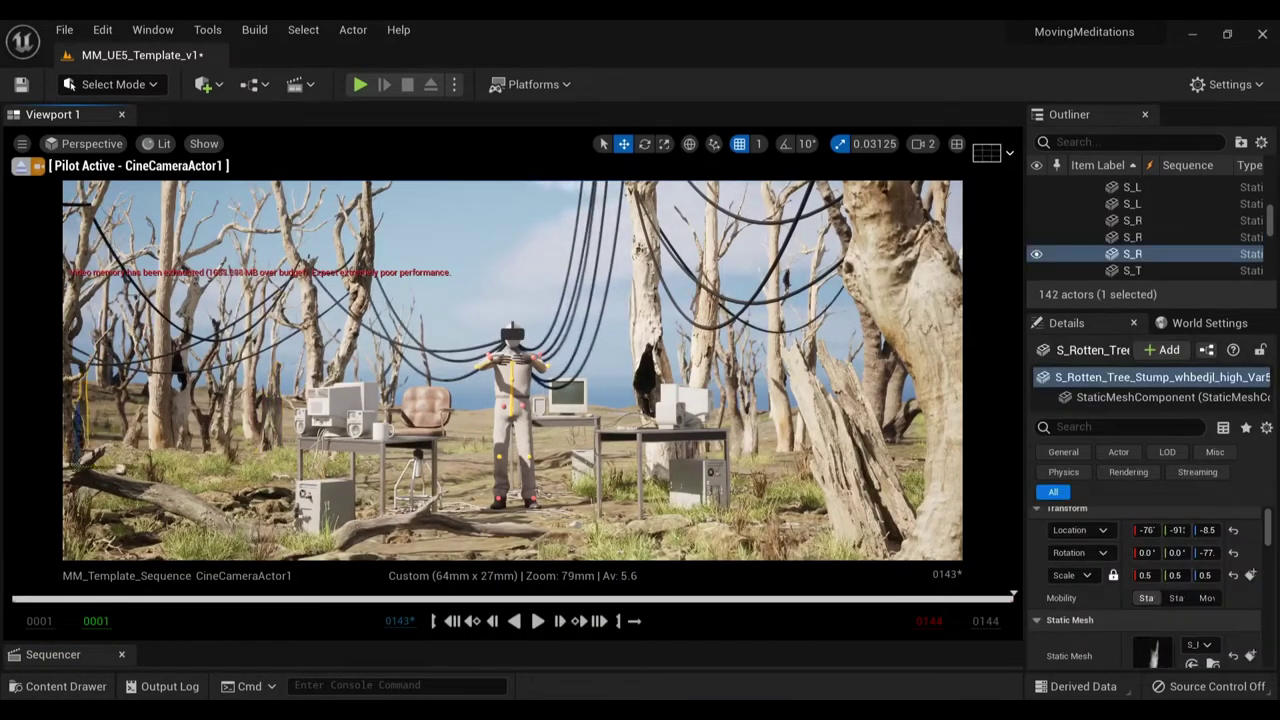
key(Escape)
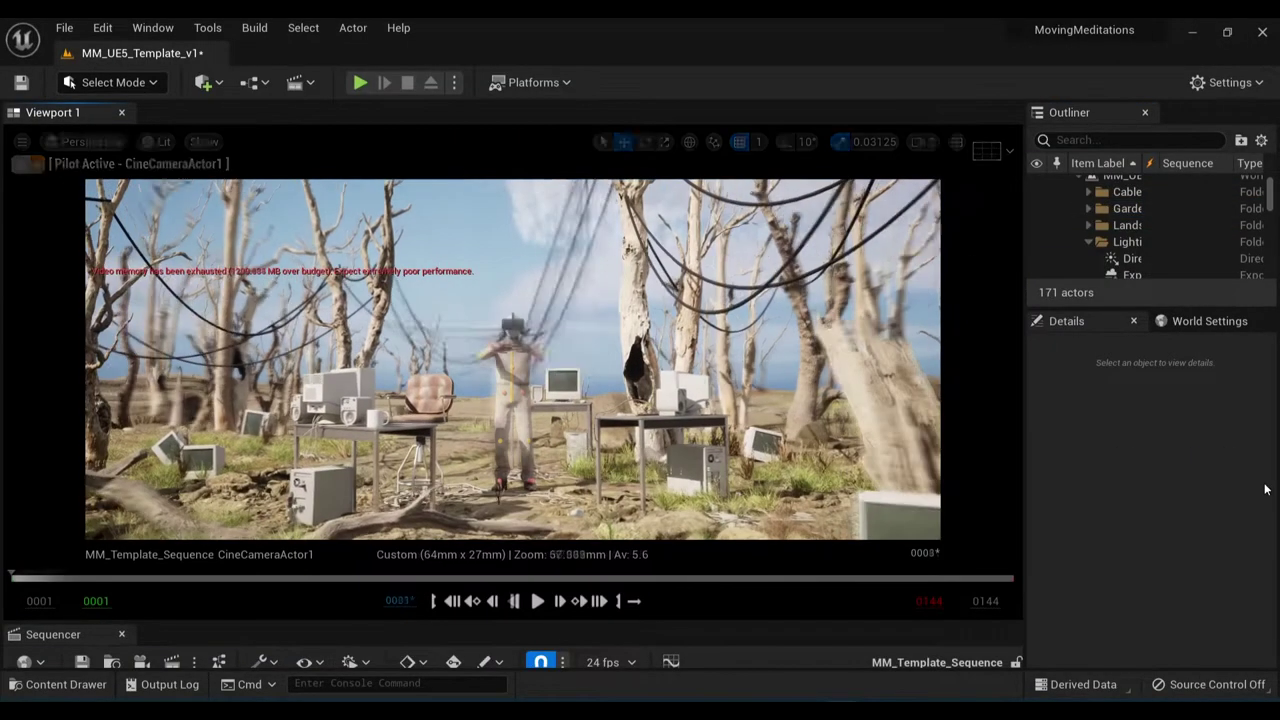
- Undo the delete to restore the mossy boulders and browse the boulder asset folder
key(ctrl+z)
click(84, 693)
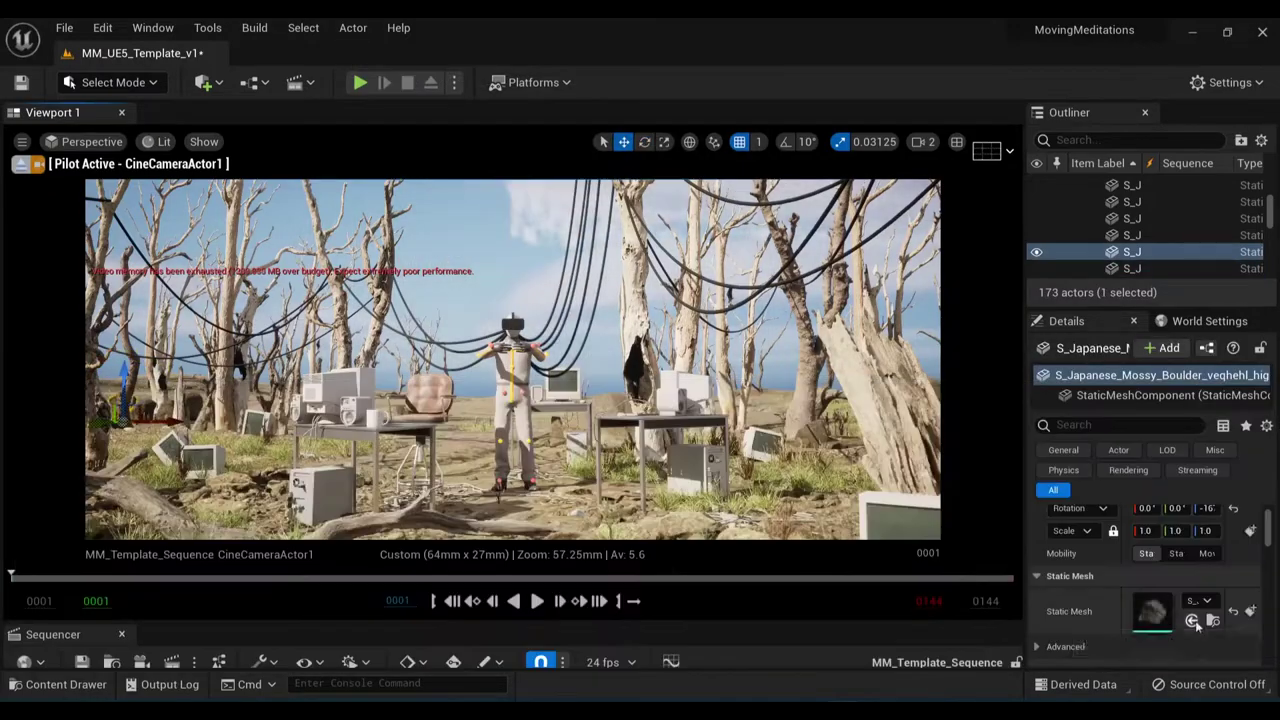
click(538, 600)
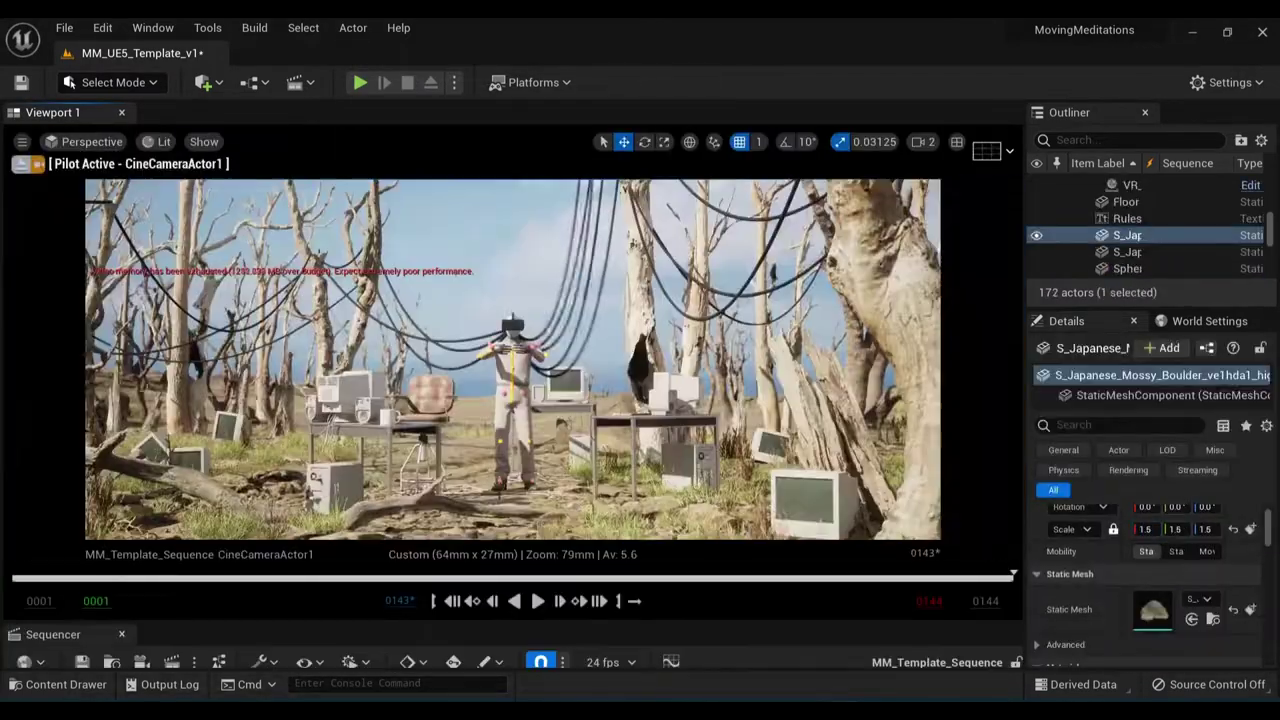
key(Escape)
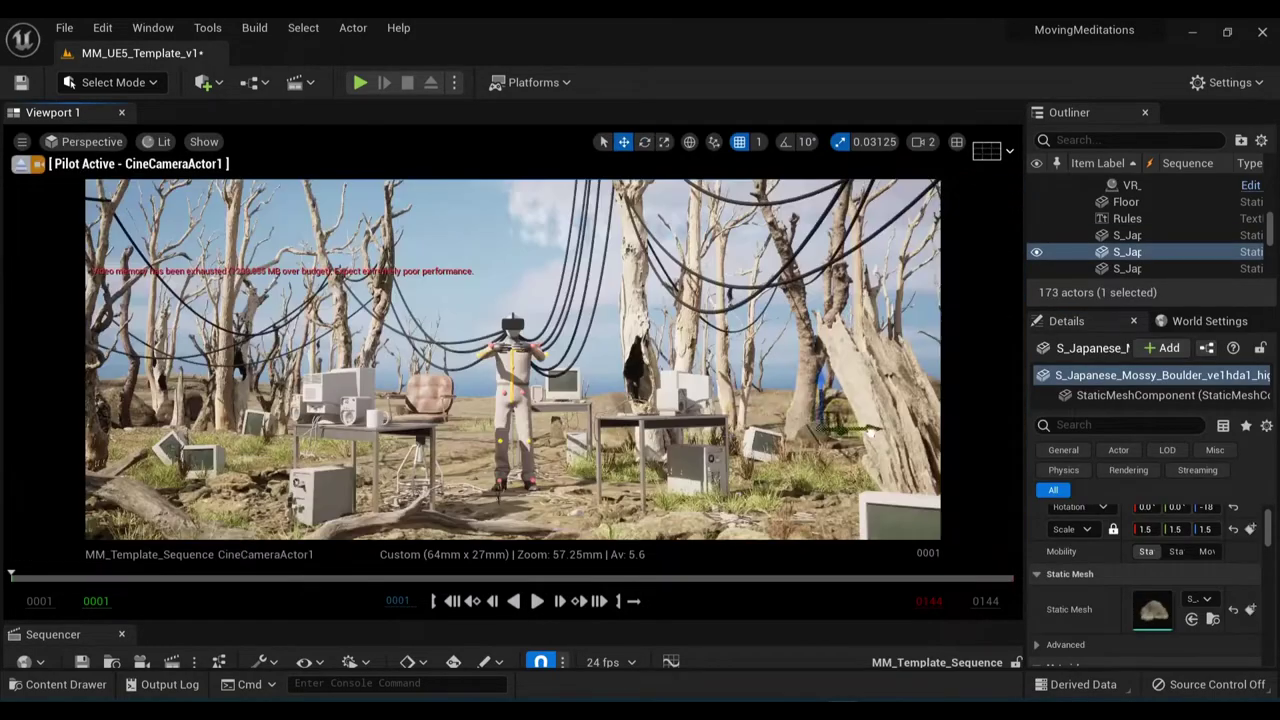
key(Escape)
- Drag the selected boulder and actor rows in the Outliner into the Landscape folder
click(1127, 251)
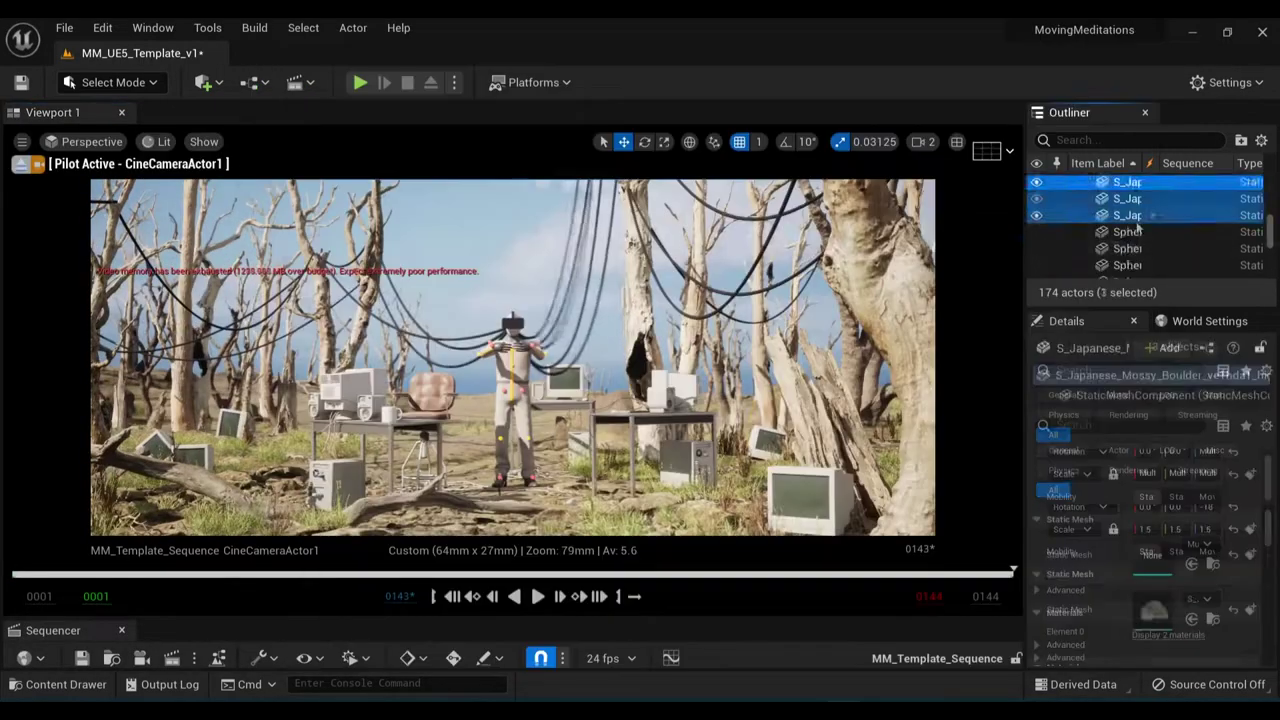
click(1178, 245)
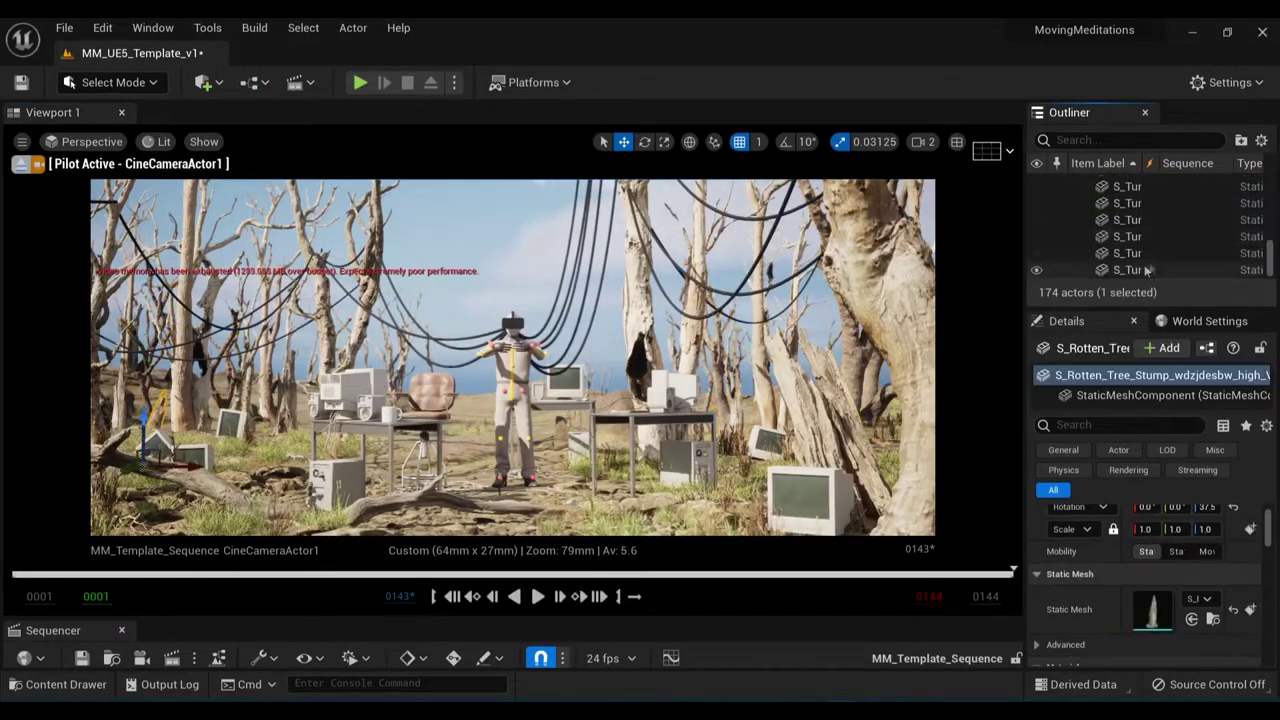
ctrl+click(1160, 245)
drag(1160, 245, 1128, 240)
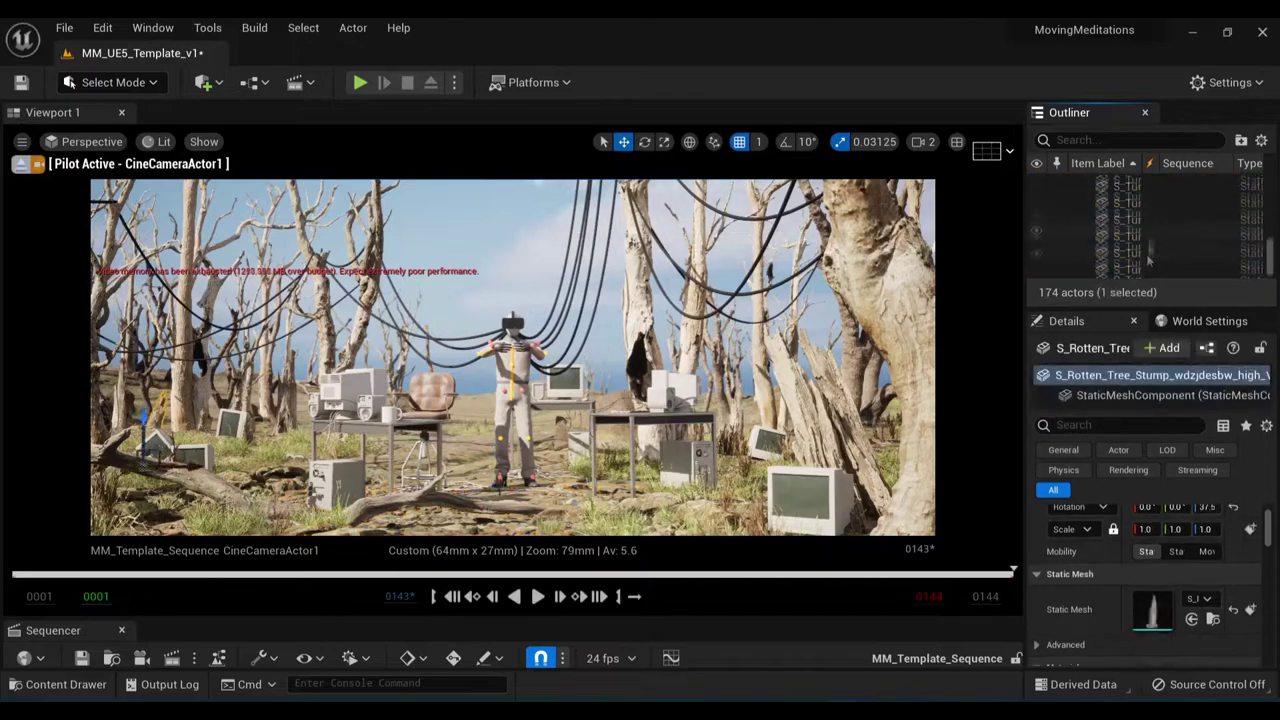
click(1037, 251)
click(537, 597)
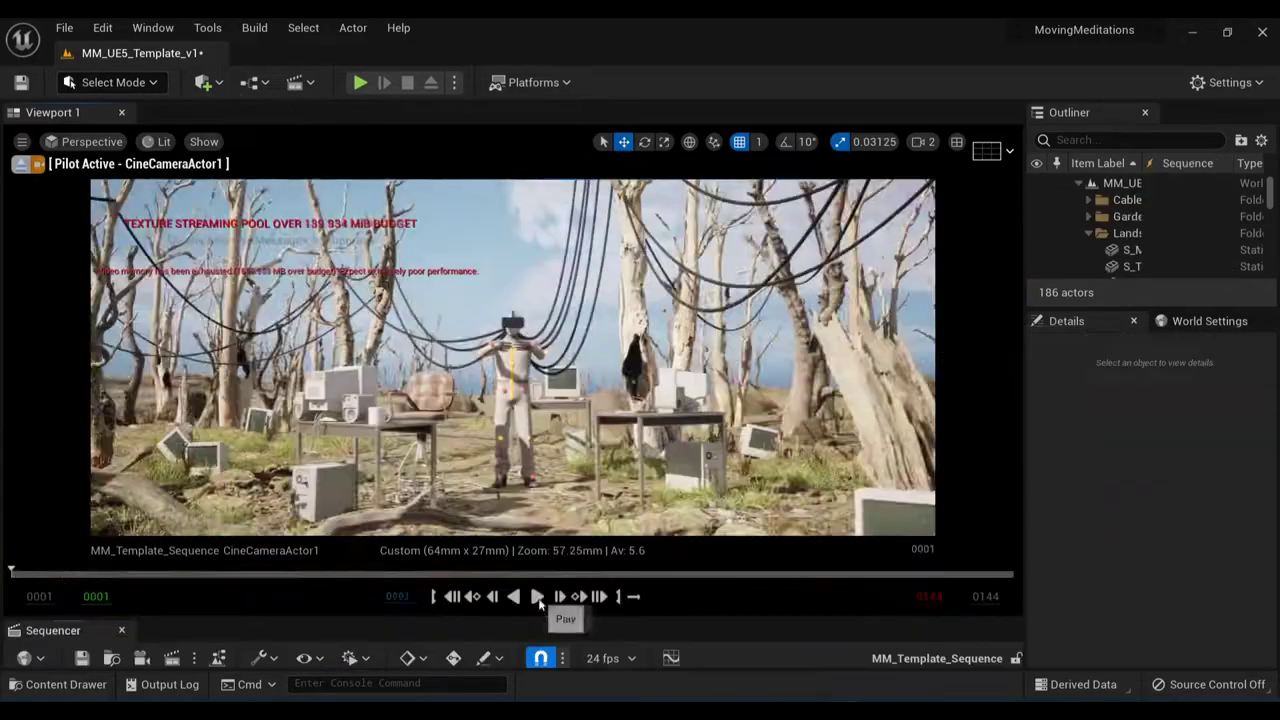
- Play the camera sequence to review the painted Tundra dead-tree foliage
click(538, 597)
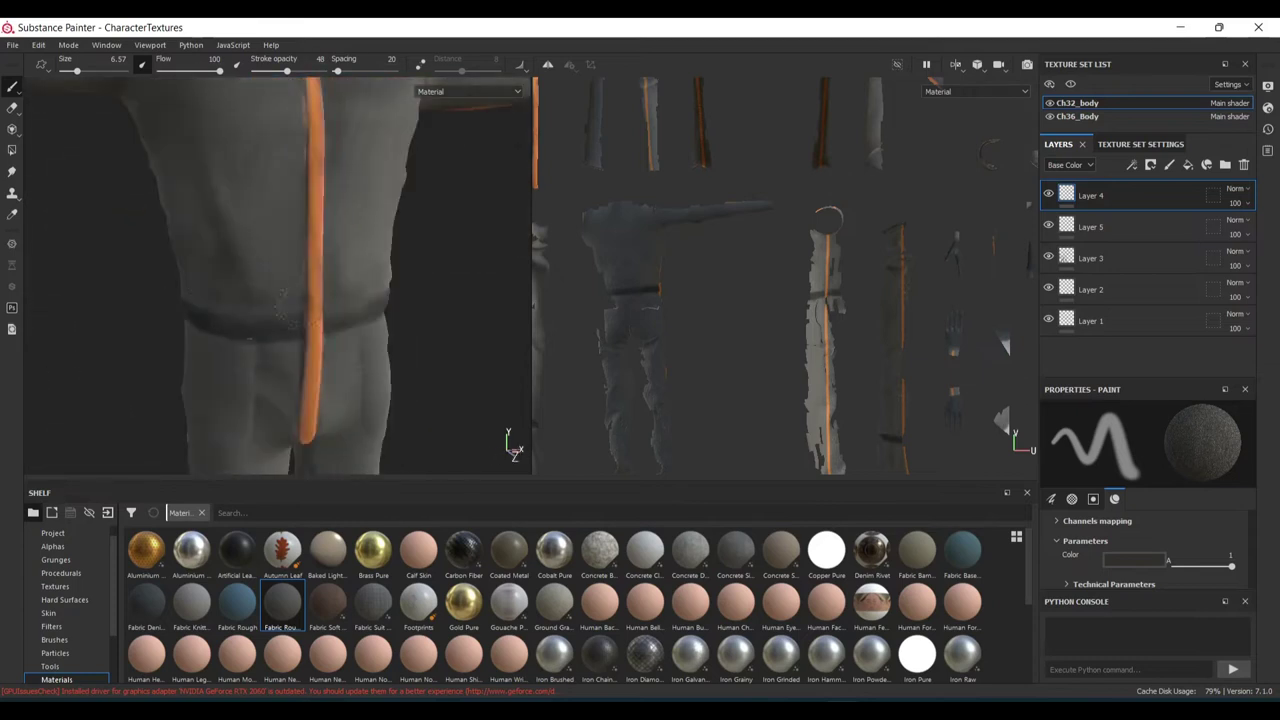
- Orbit and zoom around the suit's chest and leg seams, shrinking the brush to 3.88
alt+drag(292, 310, 325, 240)
alt+middle_drag(331, 227, 310, 330)
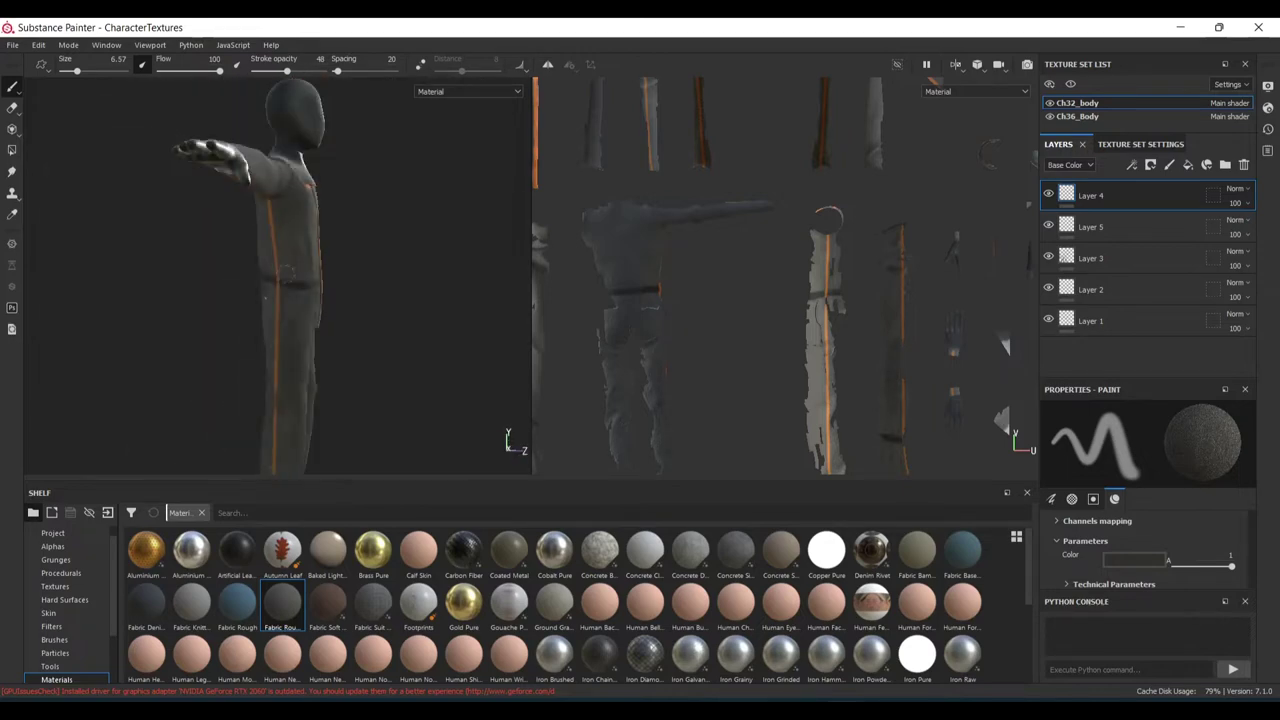
alt+drag(300, 280, 420, 288)
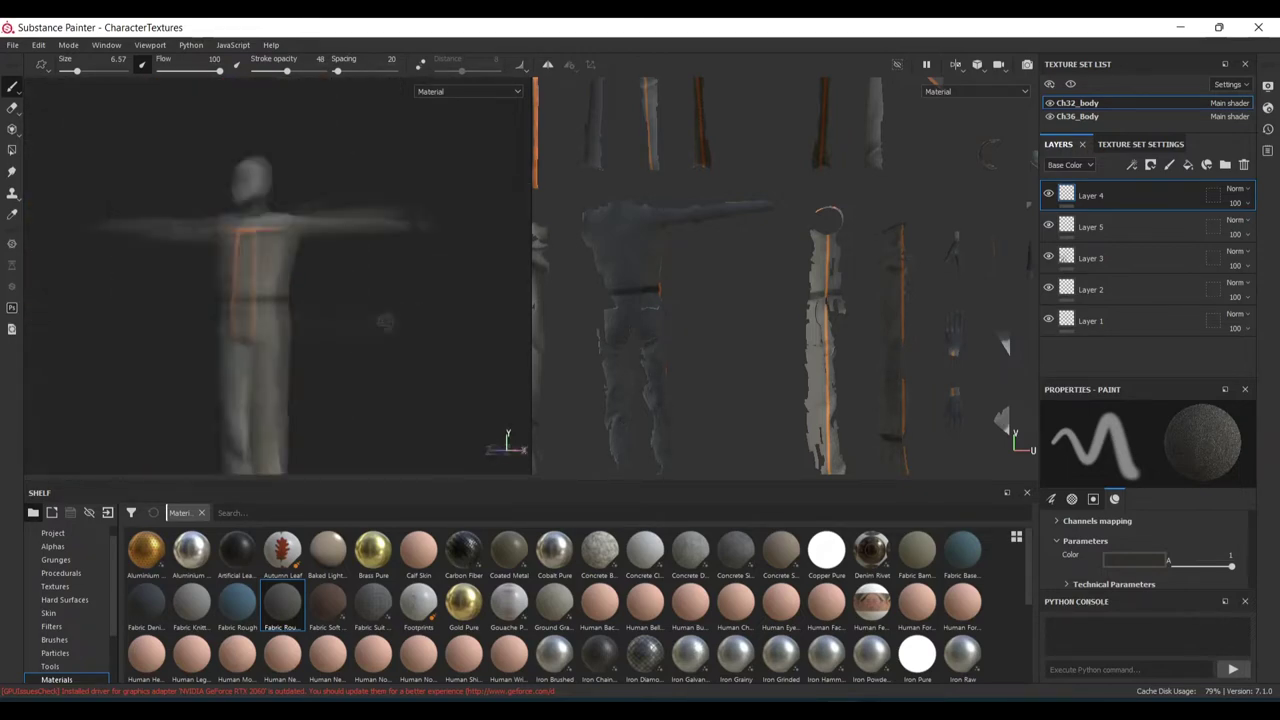
mouse_move(385, 321)
alt+right_down()
mouse_move(420, 300)
mouse_move(390, 320)
mouse_move(410, 305)
alt+right_up()
key(bracketleft)
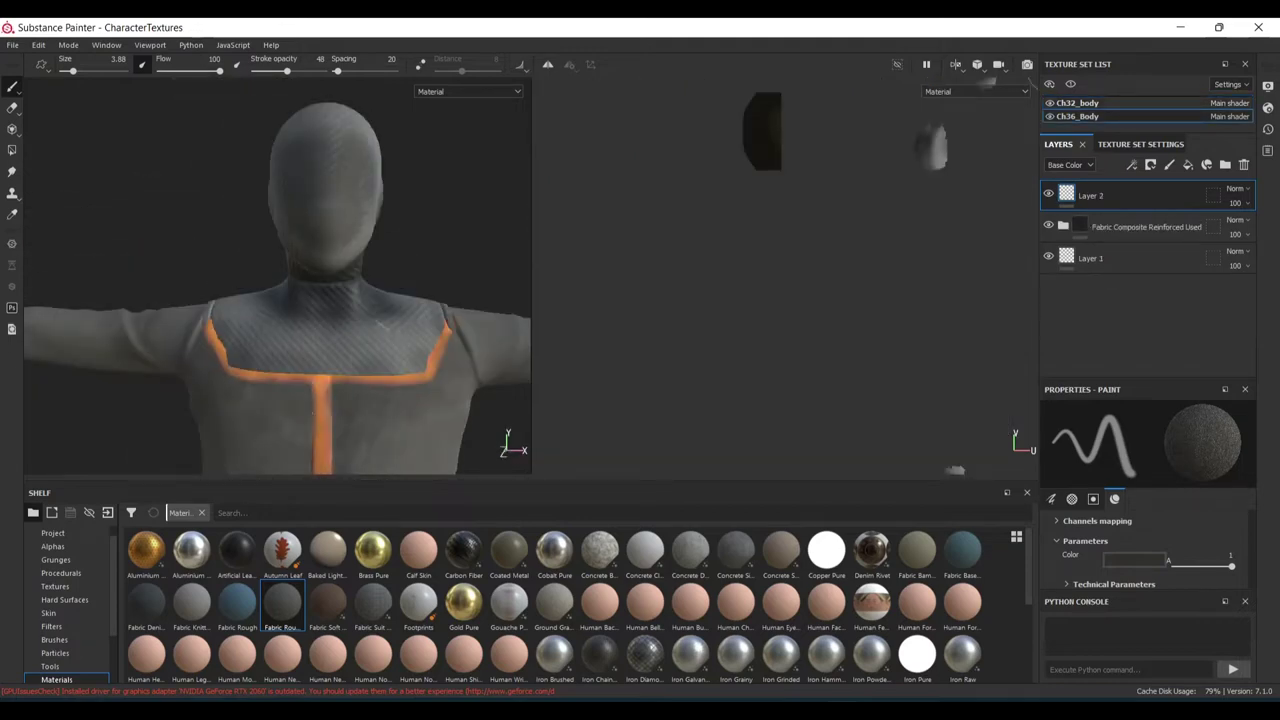
- Pick a darker paint colour from the Color swatch, then view the legs and feet
alt+drag(280, 280, 360, 285)
click(1135, 559)
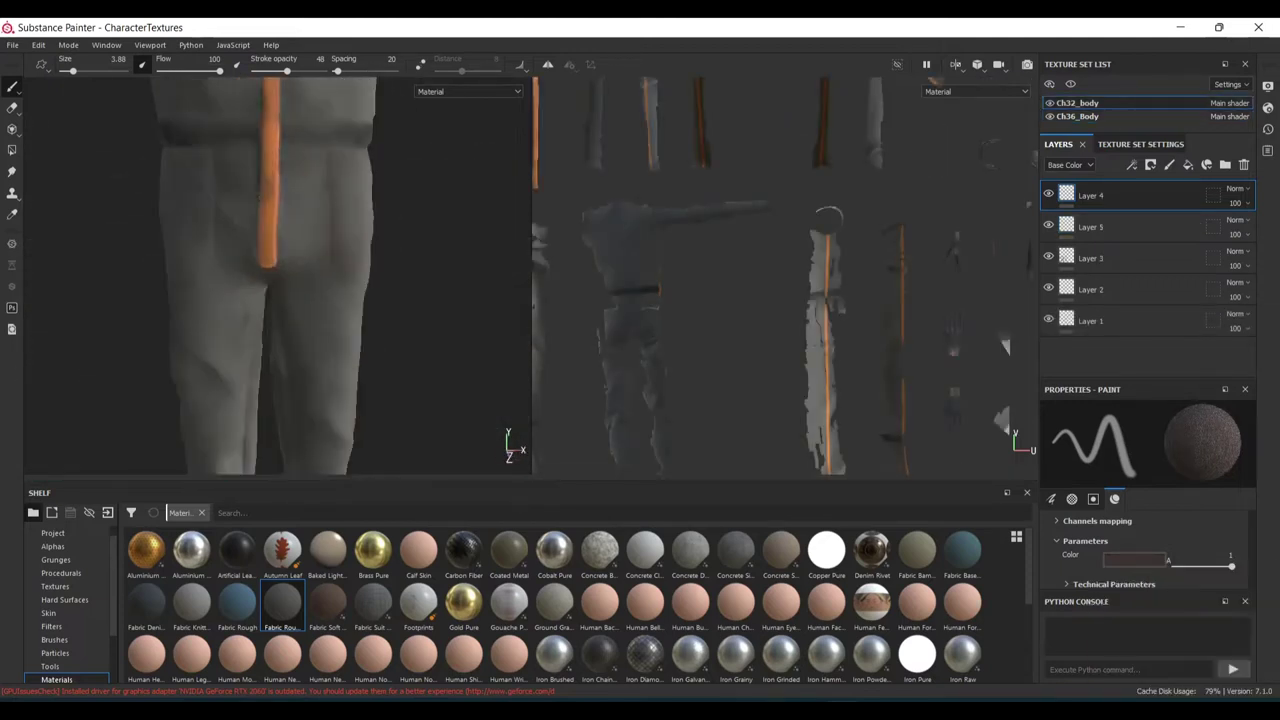
alt+middle_drag(300, 300, 310, 220)
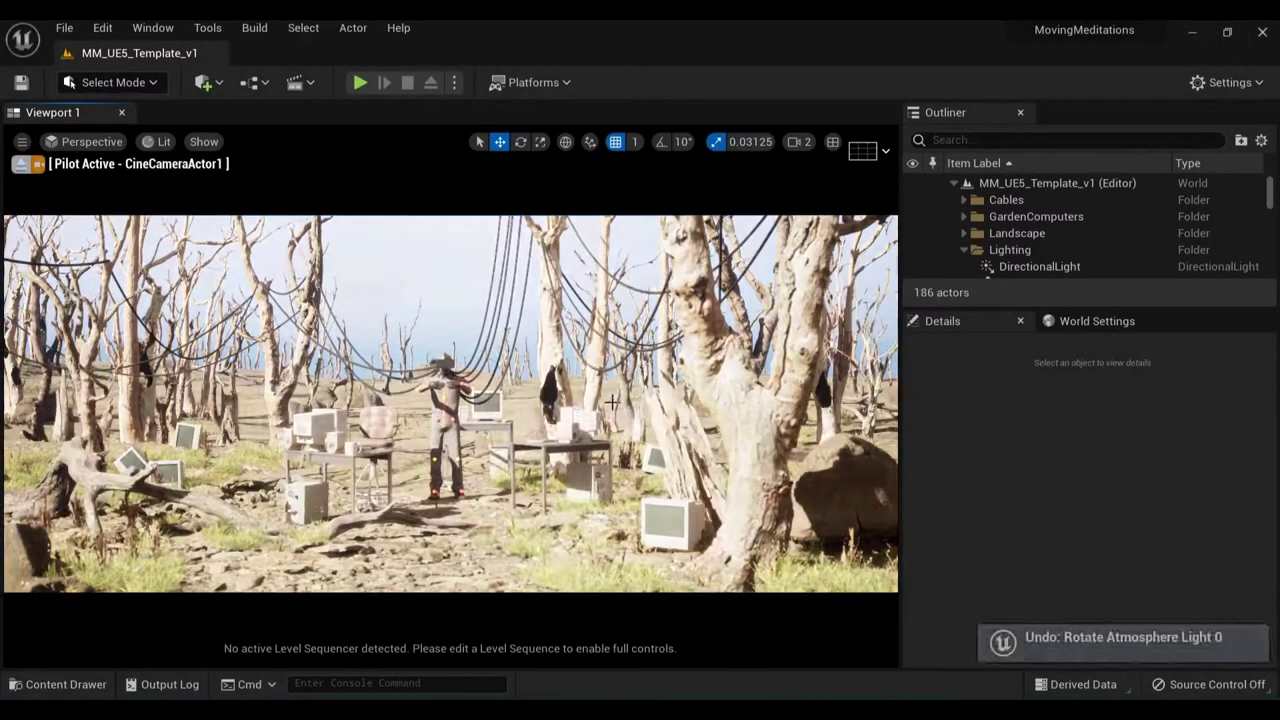
- Redo the sun rotation and set BP_GoodSky's Sky Preset to SunSet (From Time Of Day : 18)
key(ctrl+y)
click(440, 263)
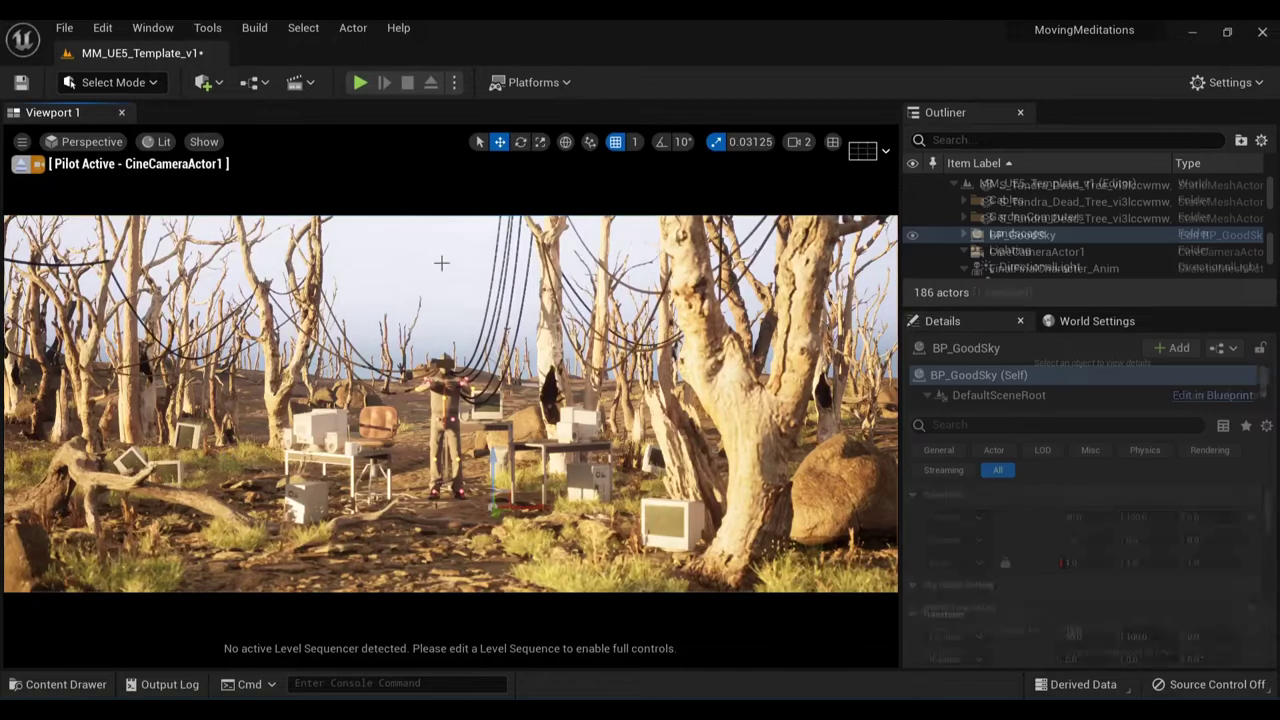
click(1100, 599)
click(1091, 600)
click(1105, 599)
click(1110, 262)
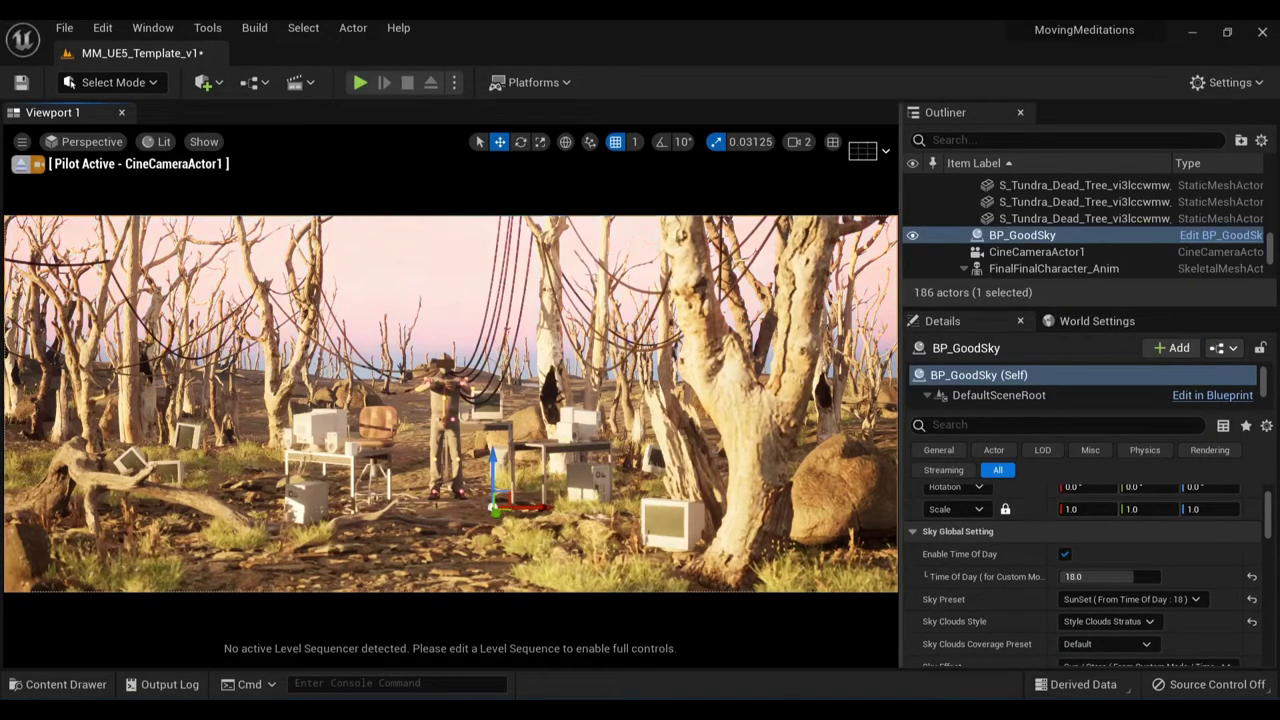
key(Escape)
- Check a couple of dead trees, then save all changed levels and assets
click(420, 380)
click(420, 380)
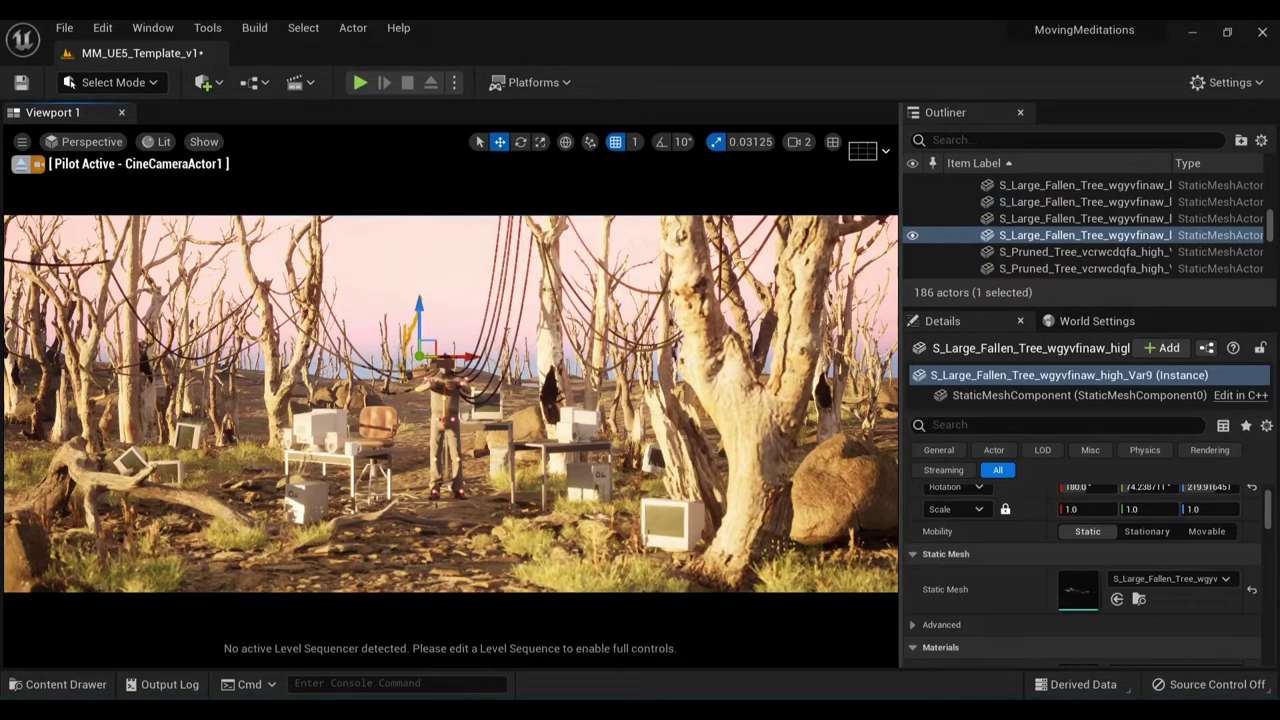
ctrl+click(400, 375)
key(Escape)
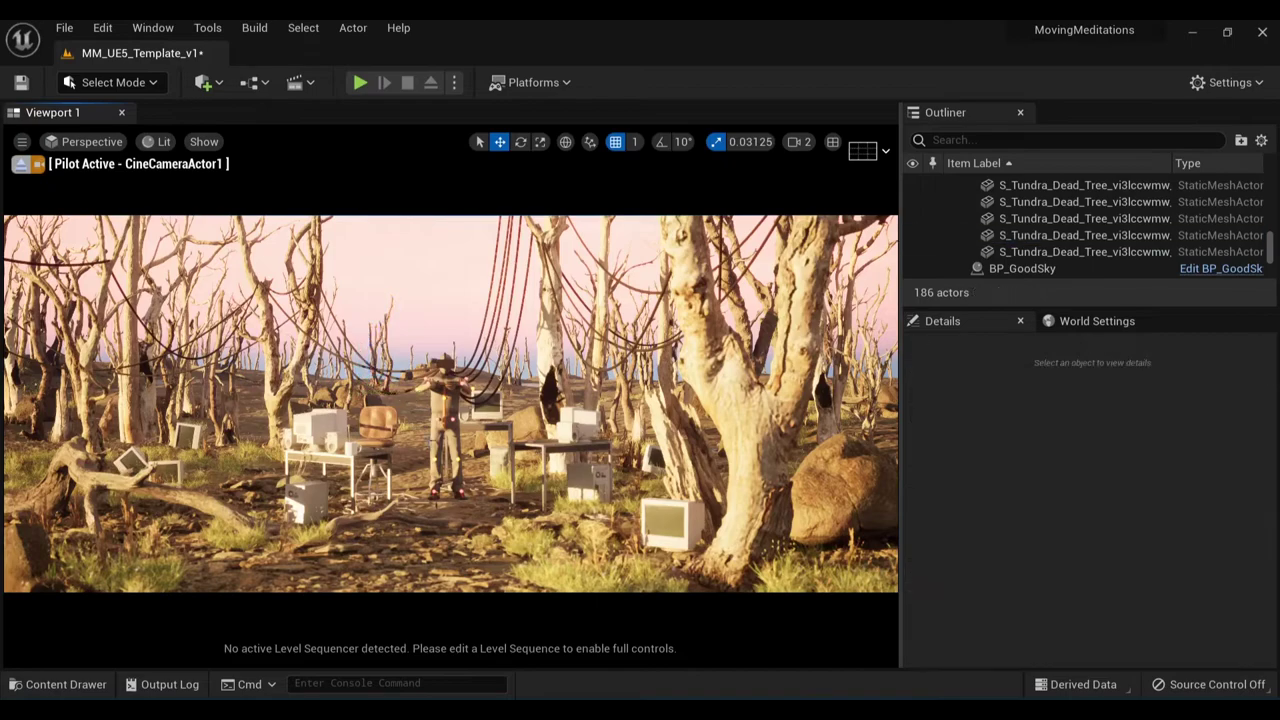
click(64, 27)
click(109, 240)
click(66, 684)
- Open MM_Template_Sequence from Content > Sequences and play it through CineCameraActor1
click(66, 449)
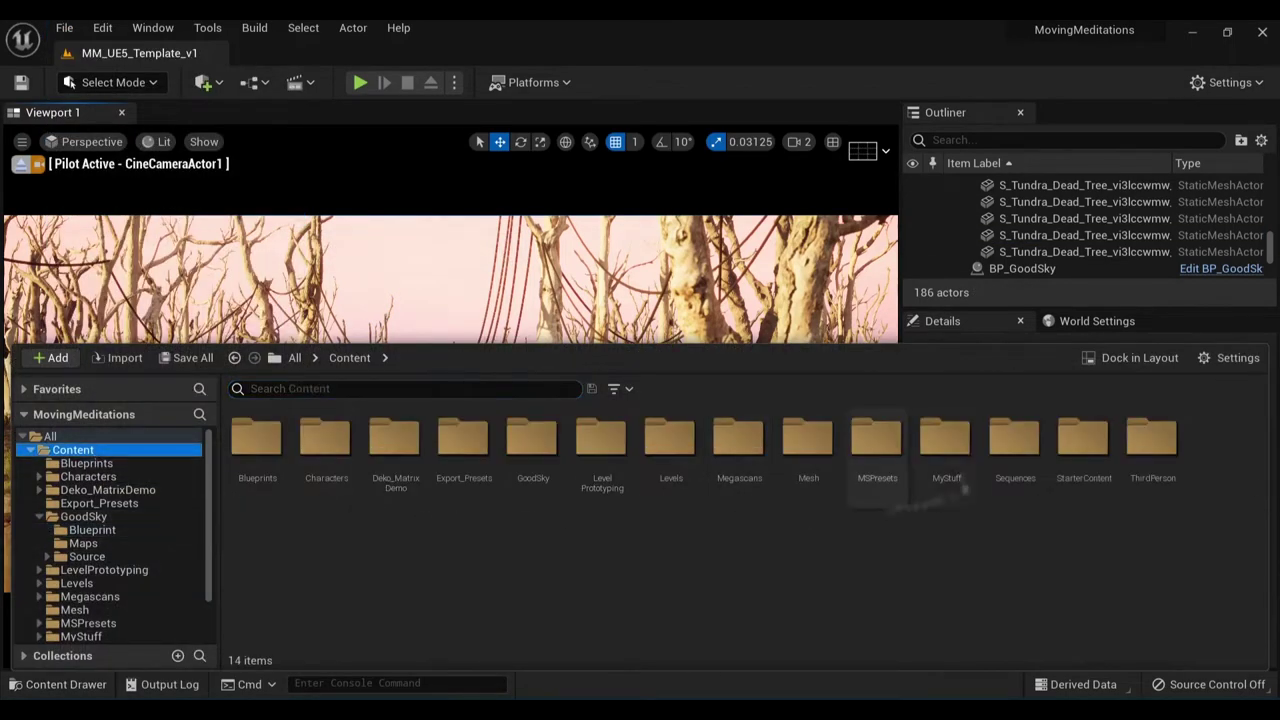
double_click(1017, 430)
double_click(257, 440)
click(475, 596)
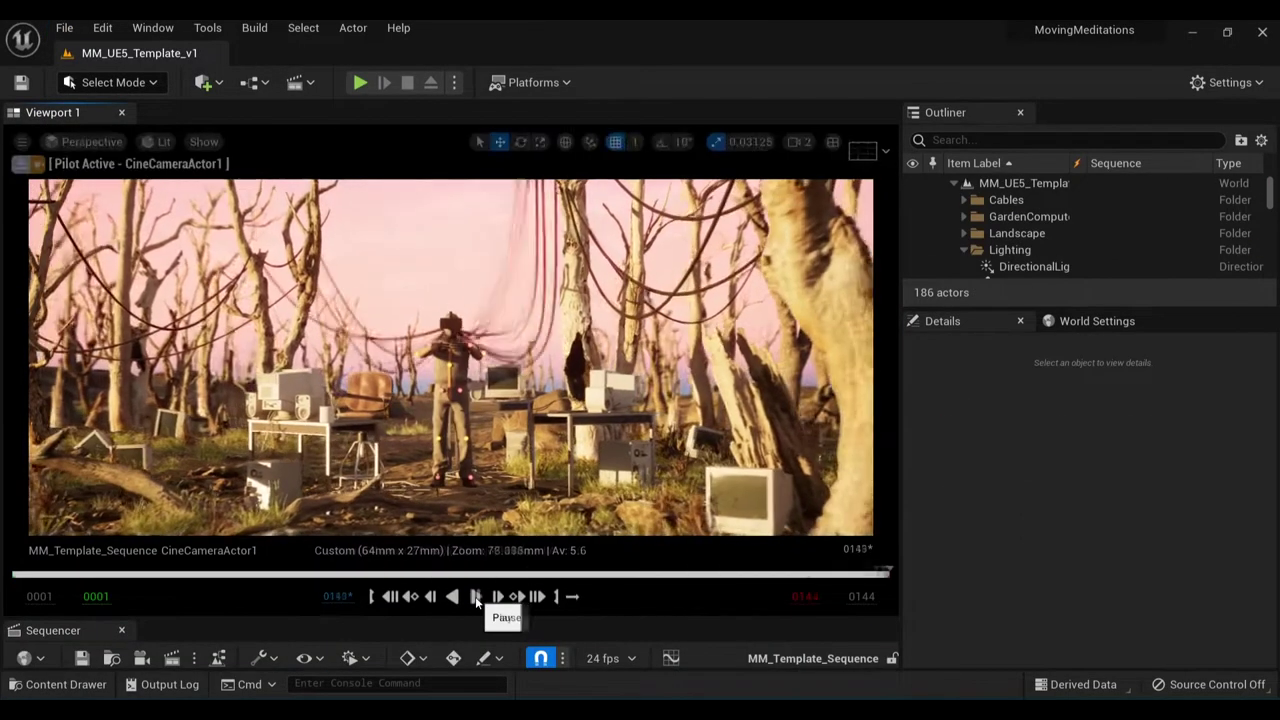
click(475, 596)
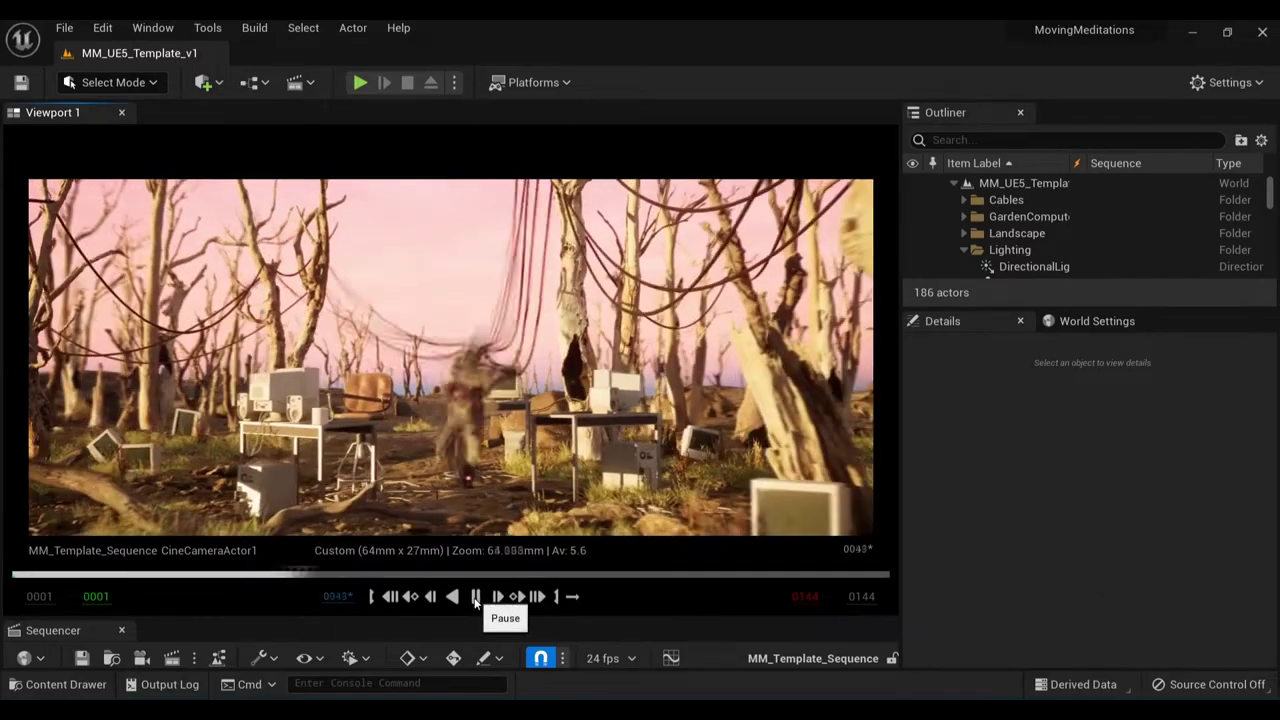